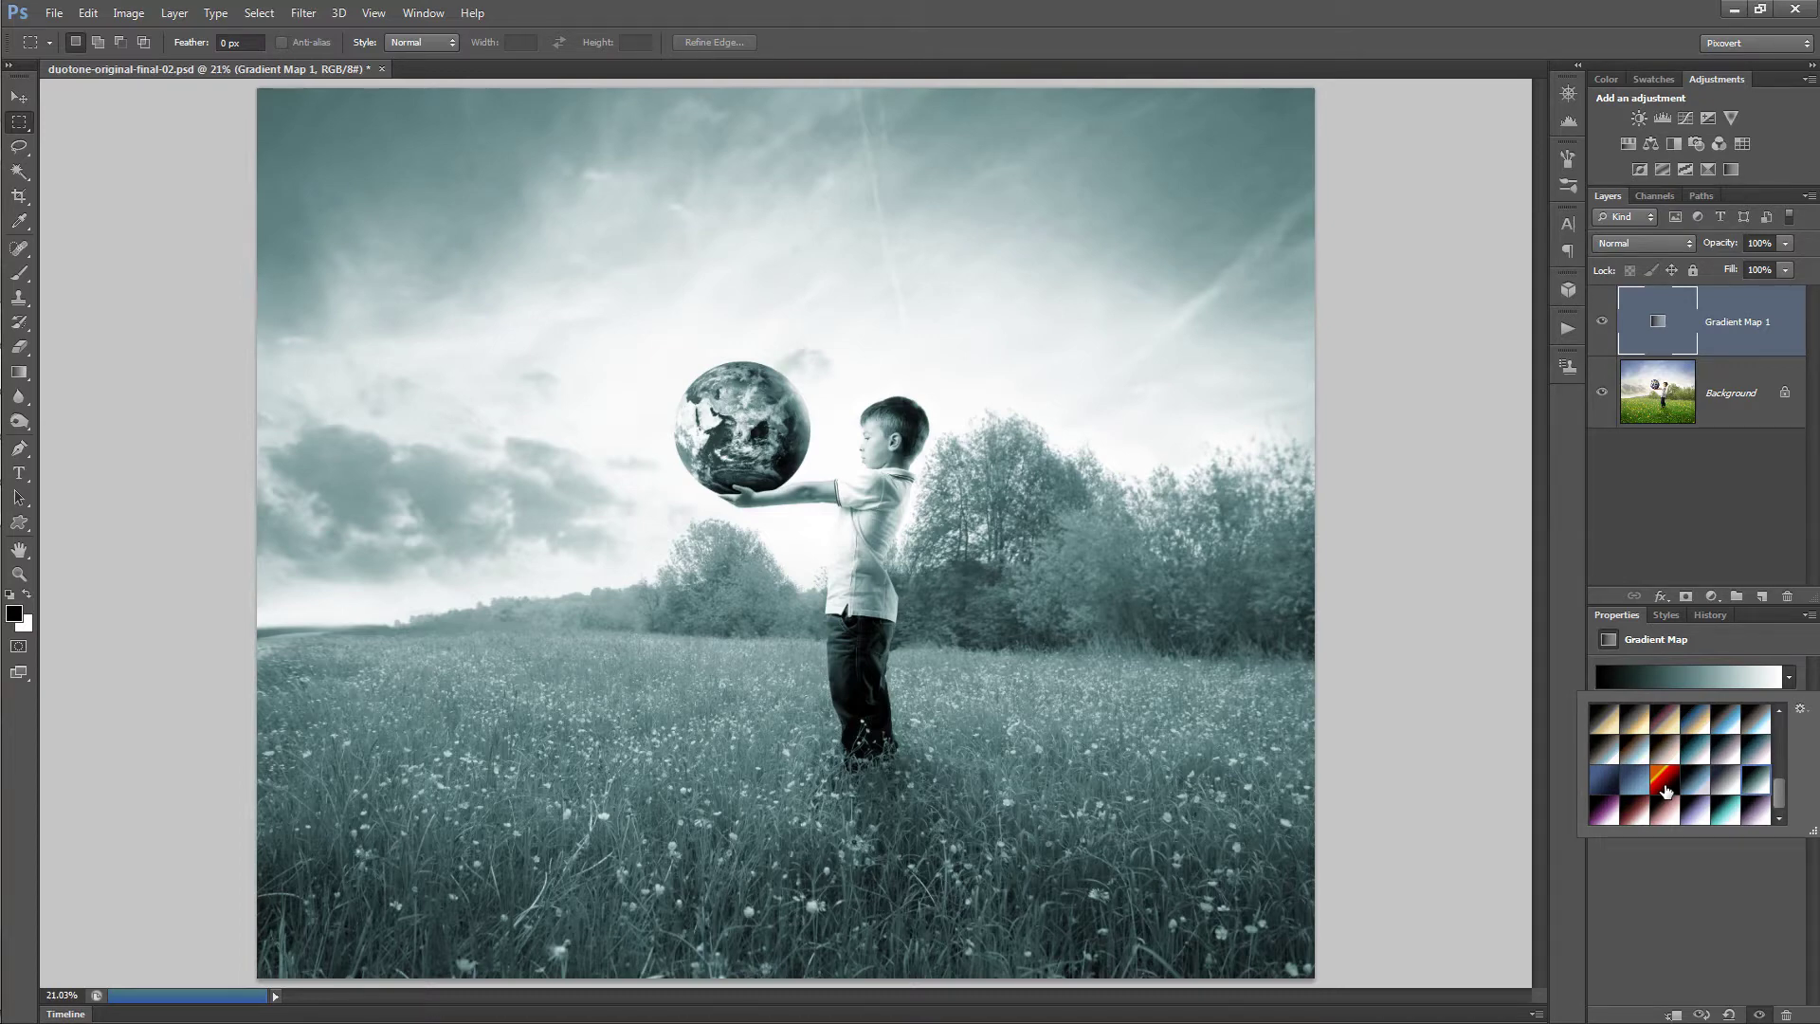
Preview the purple, rose, light pink and lavender gradient map presets, ending on the teal tint
{"action": "left_click", "coordinate": [1666, 786]}
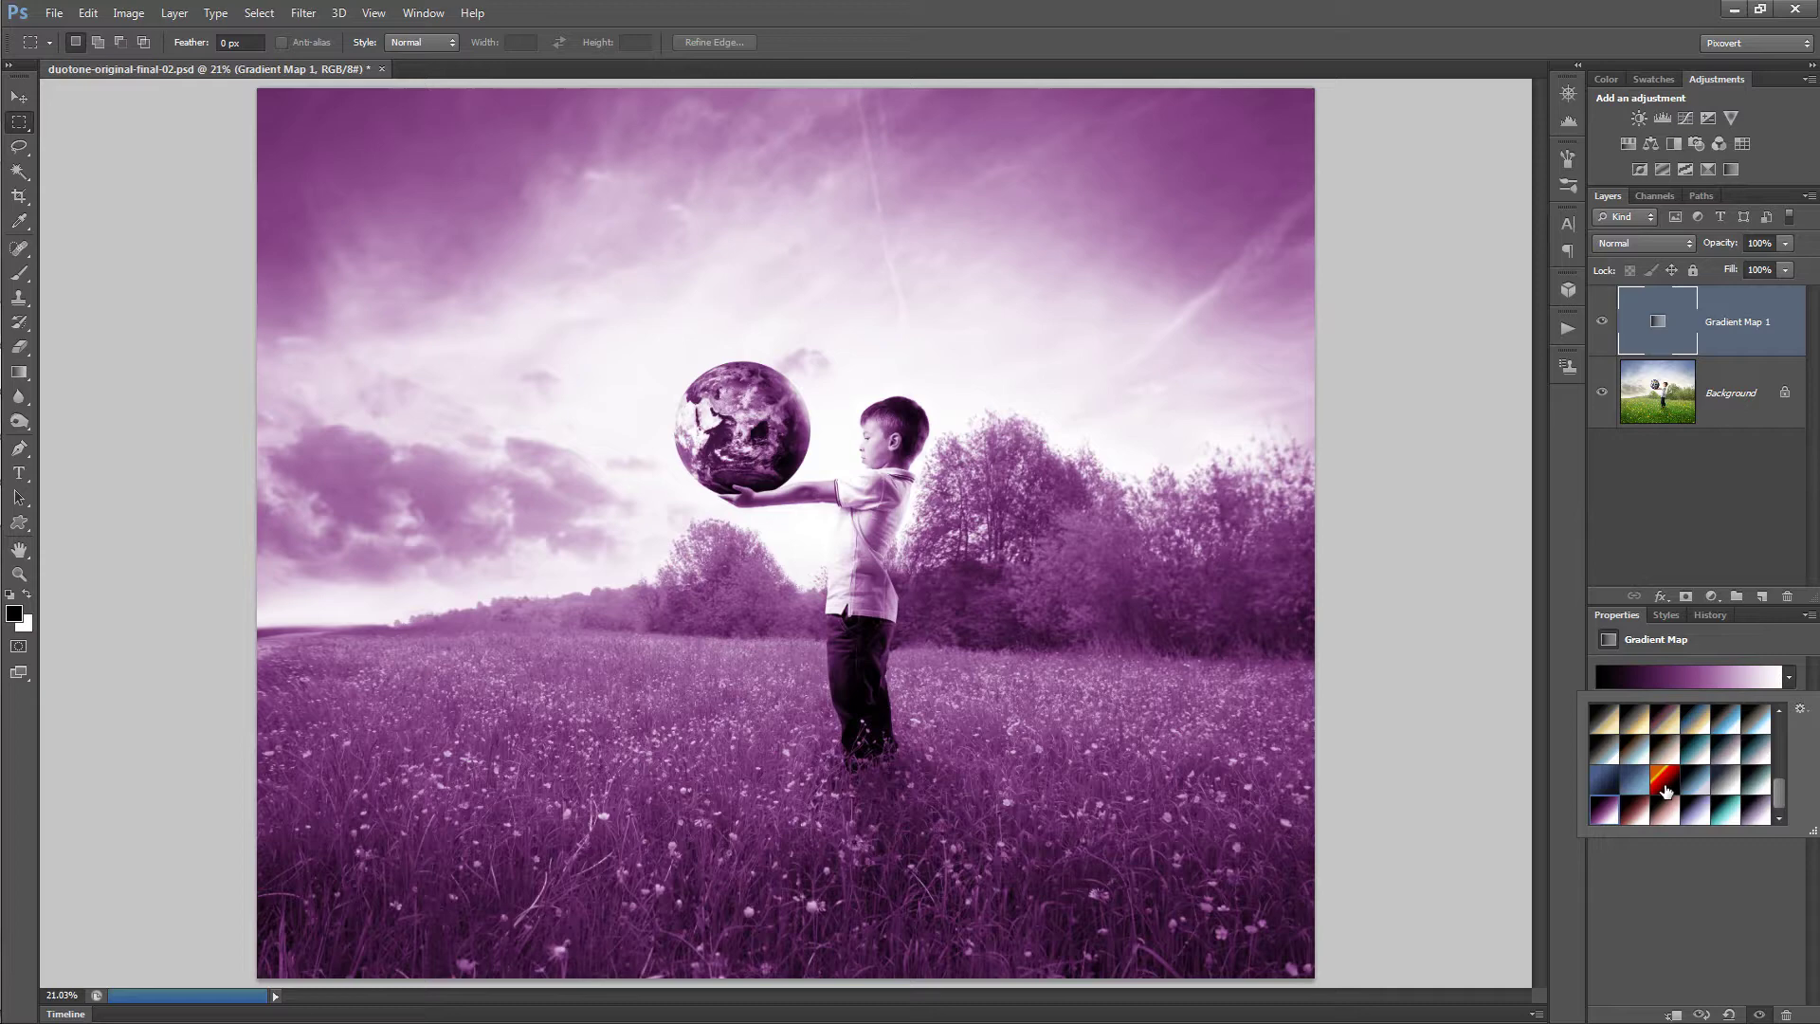
{"action": "left_click", "coordinate": [1666, 789]}
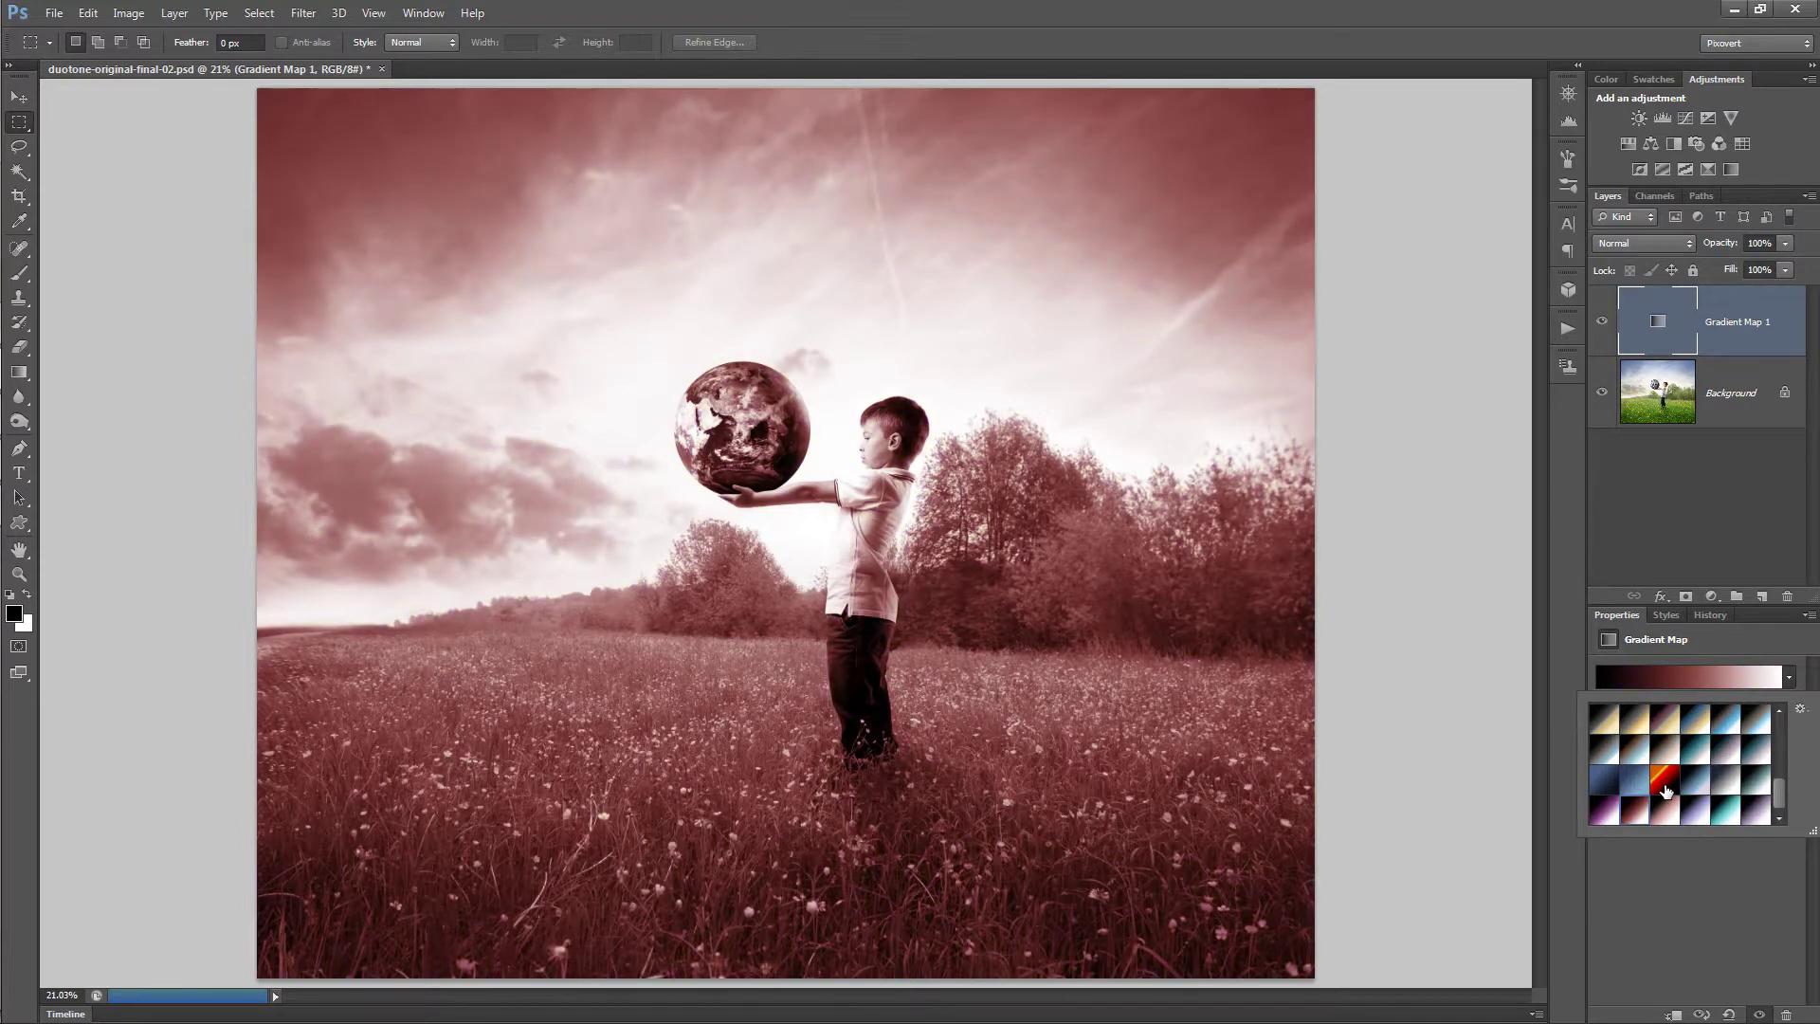
{"action": "left_click", "coordinate": [1666, 788]}
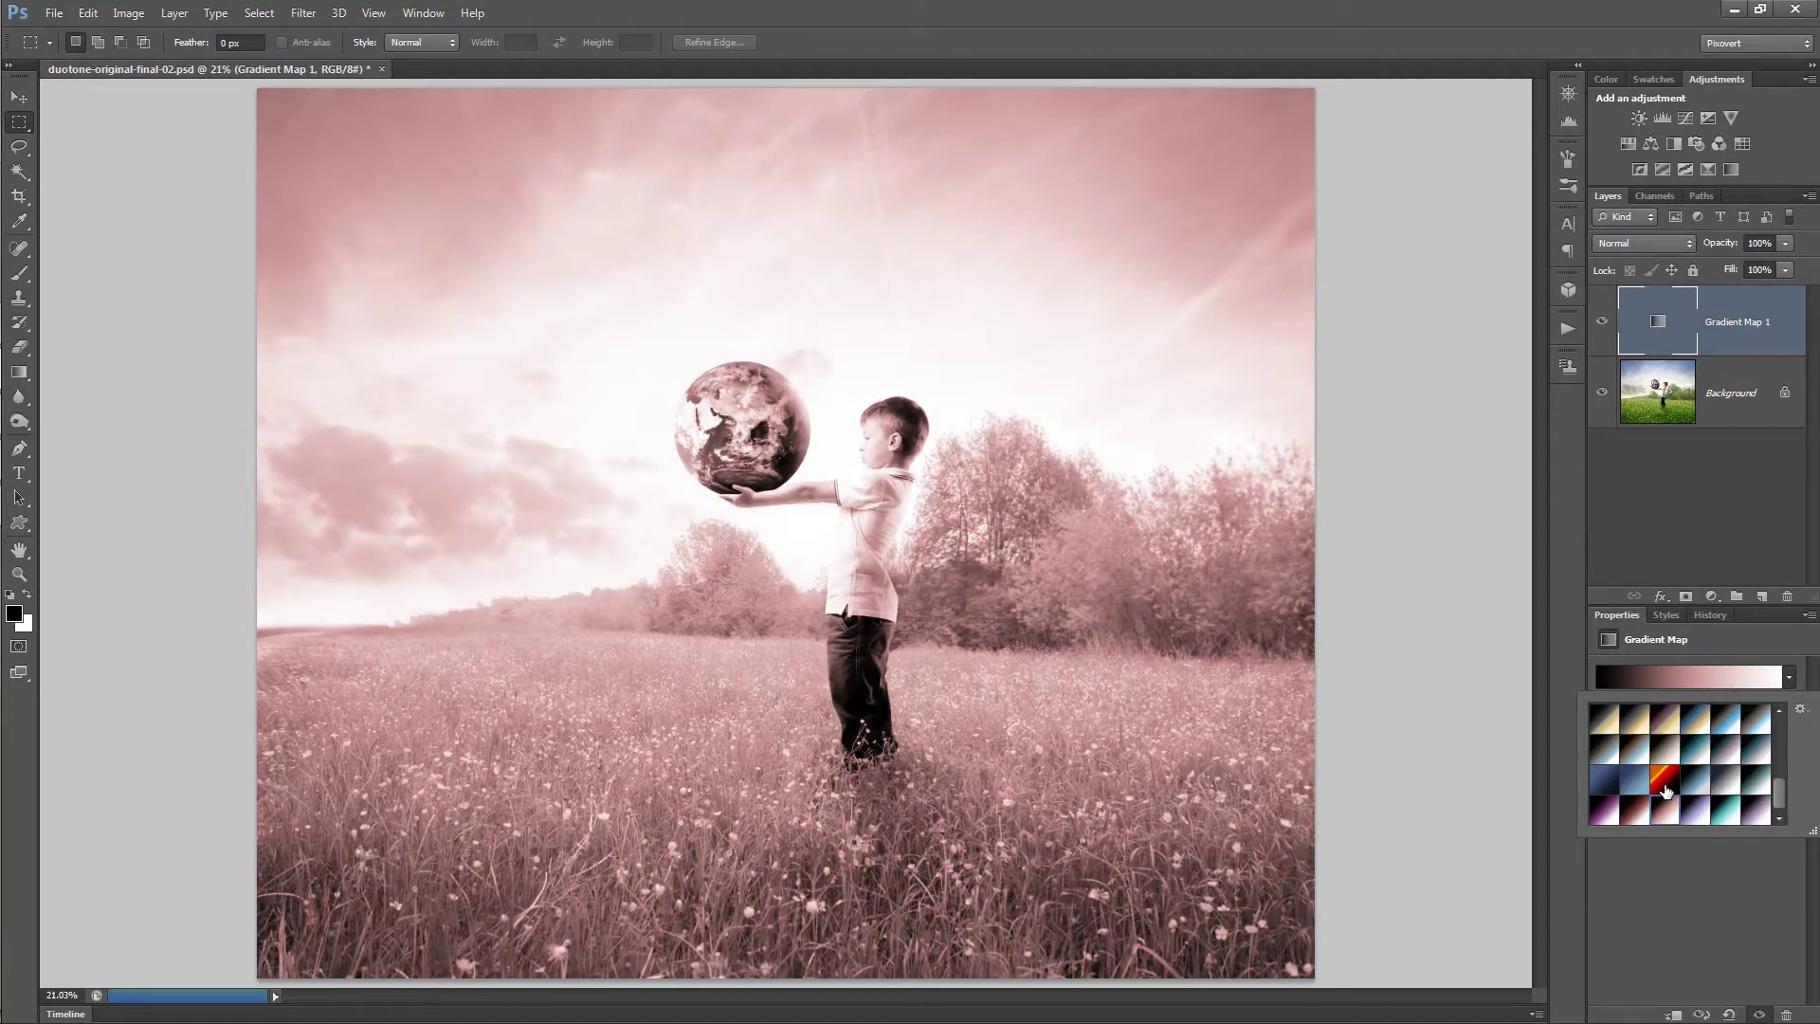
{"action": "left_click", "coordinate": [1665, 788]}
{"action": "key", "text": "Right"}
{"action": "key", "text": "Right"}
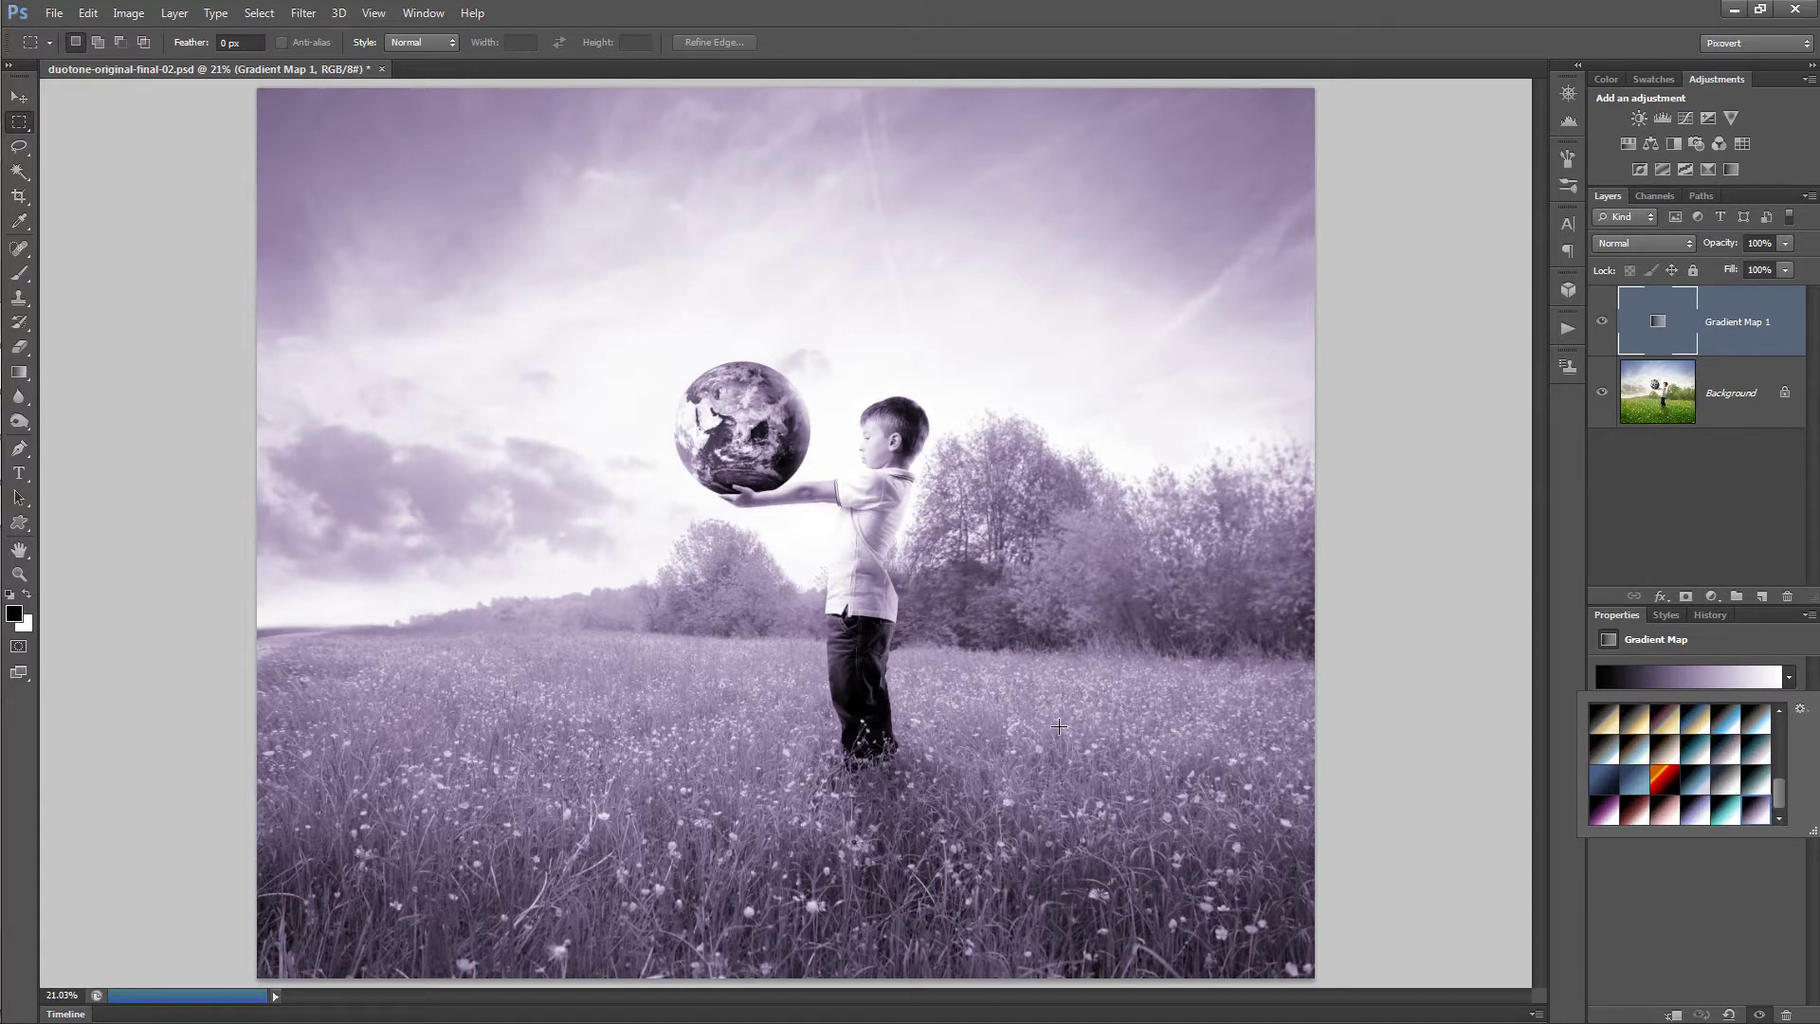
Delete Gradient Map 1 and add a new Gradient Map using the Black, White preset
{"action": "left_click_drag", "start_coordinate": [1735, 321], "coordinate": [1787, 597]}
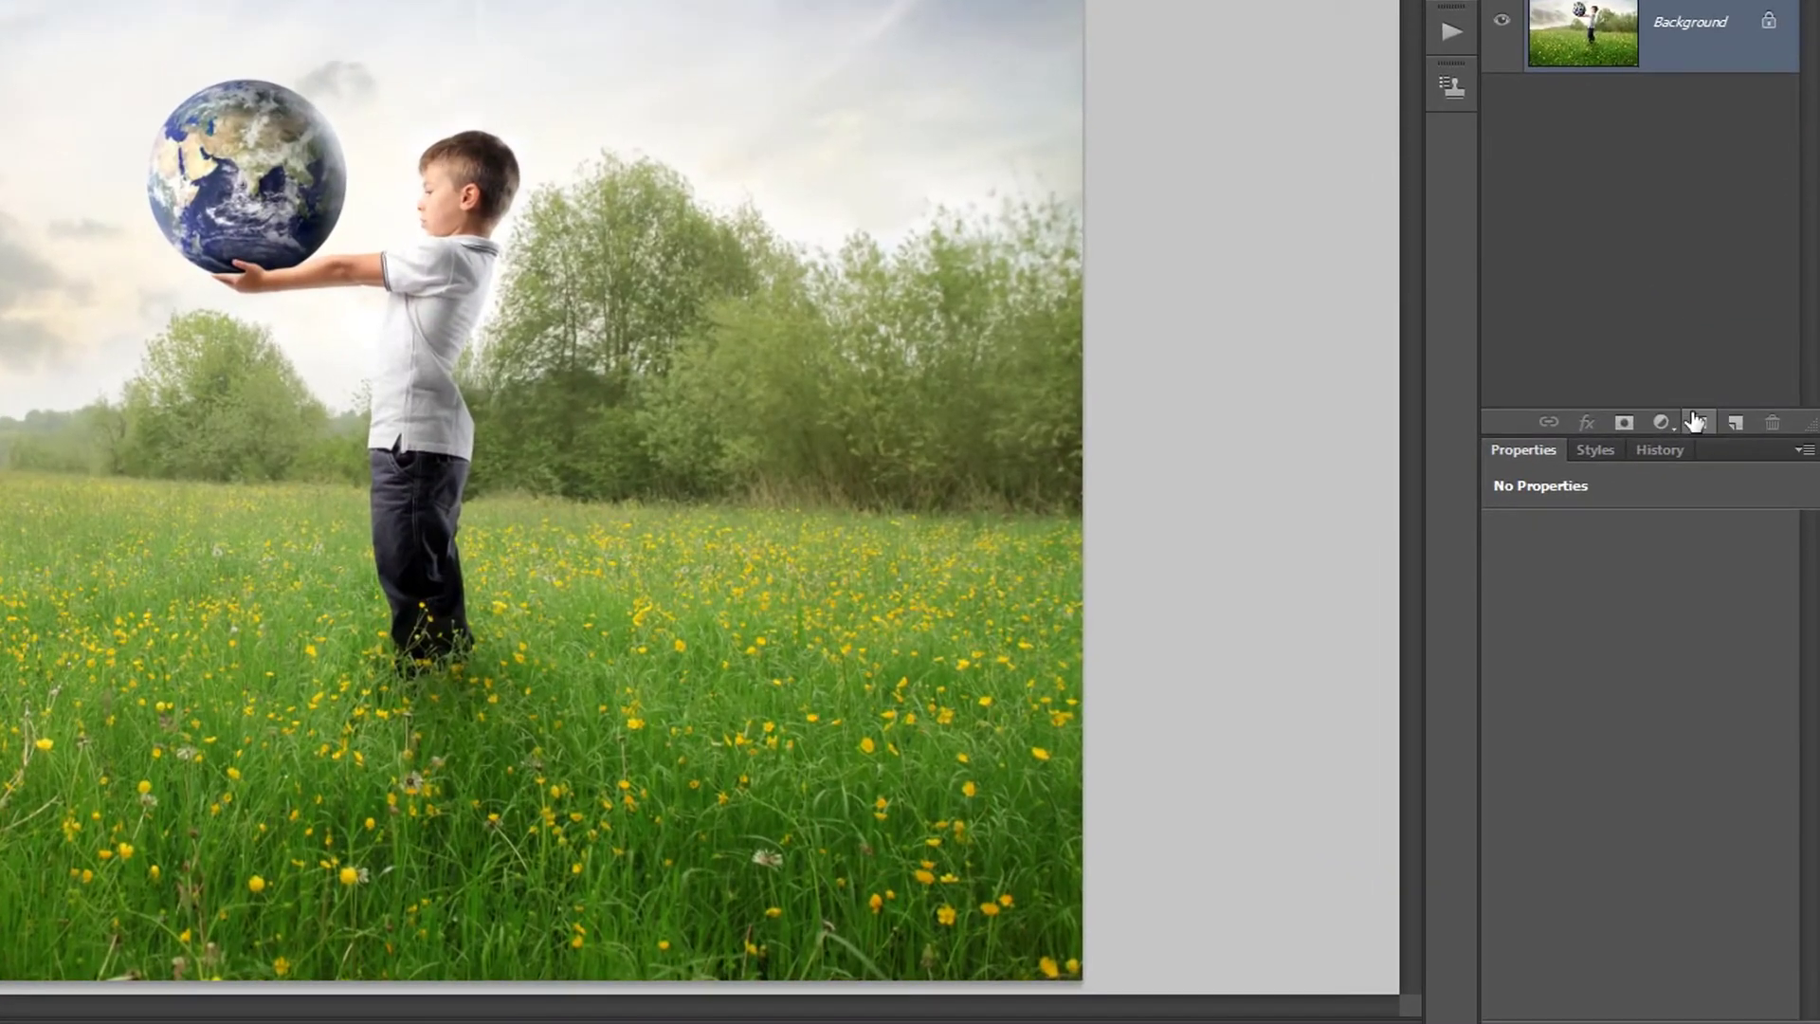
{"action": "left_click", "coordinate": [1681, 487]}
{"action": "left_click", "coordinate": [1642, 993]}
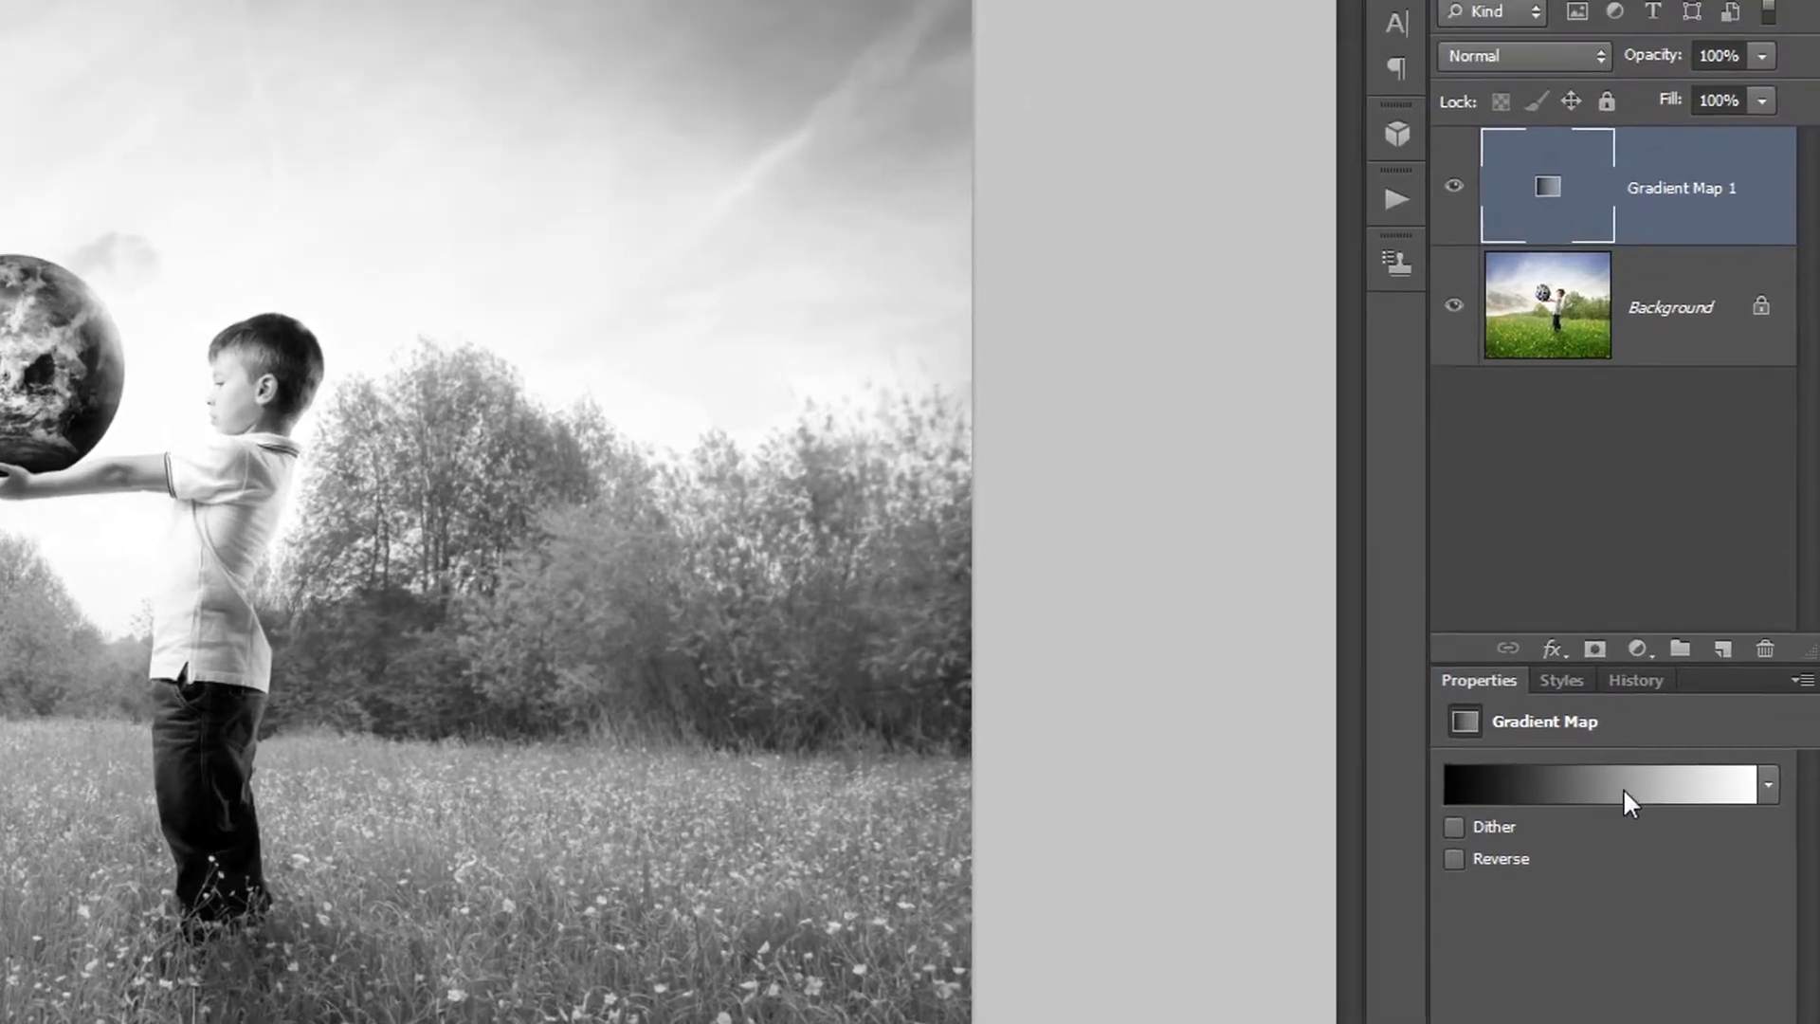
{"action": "left_click", "coordinate": [1623, 788]}
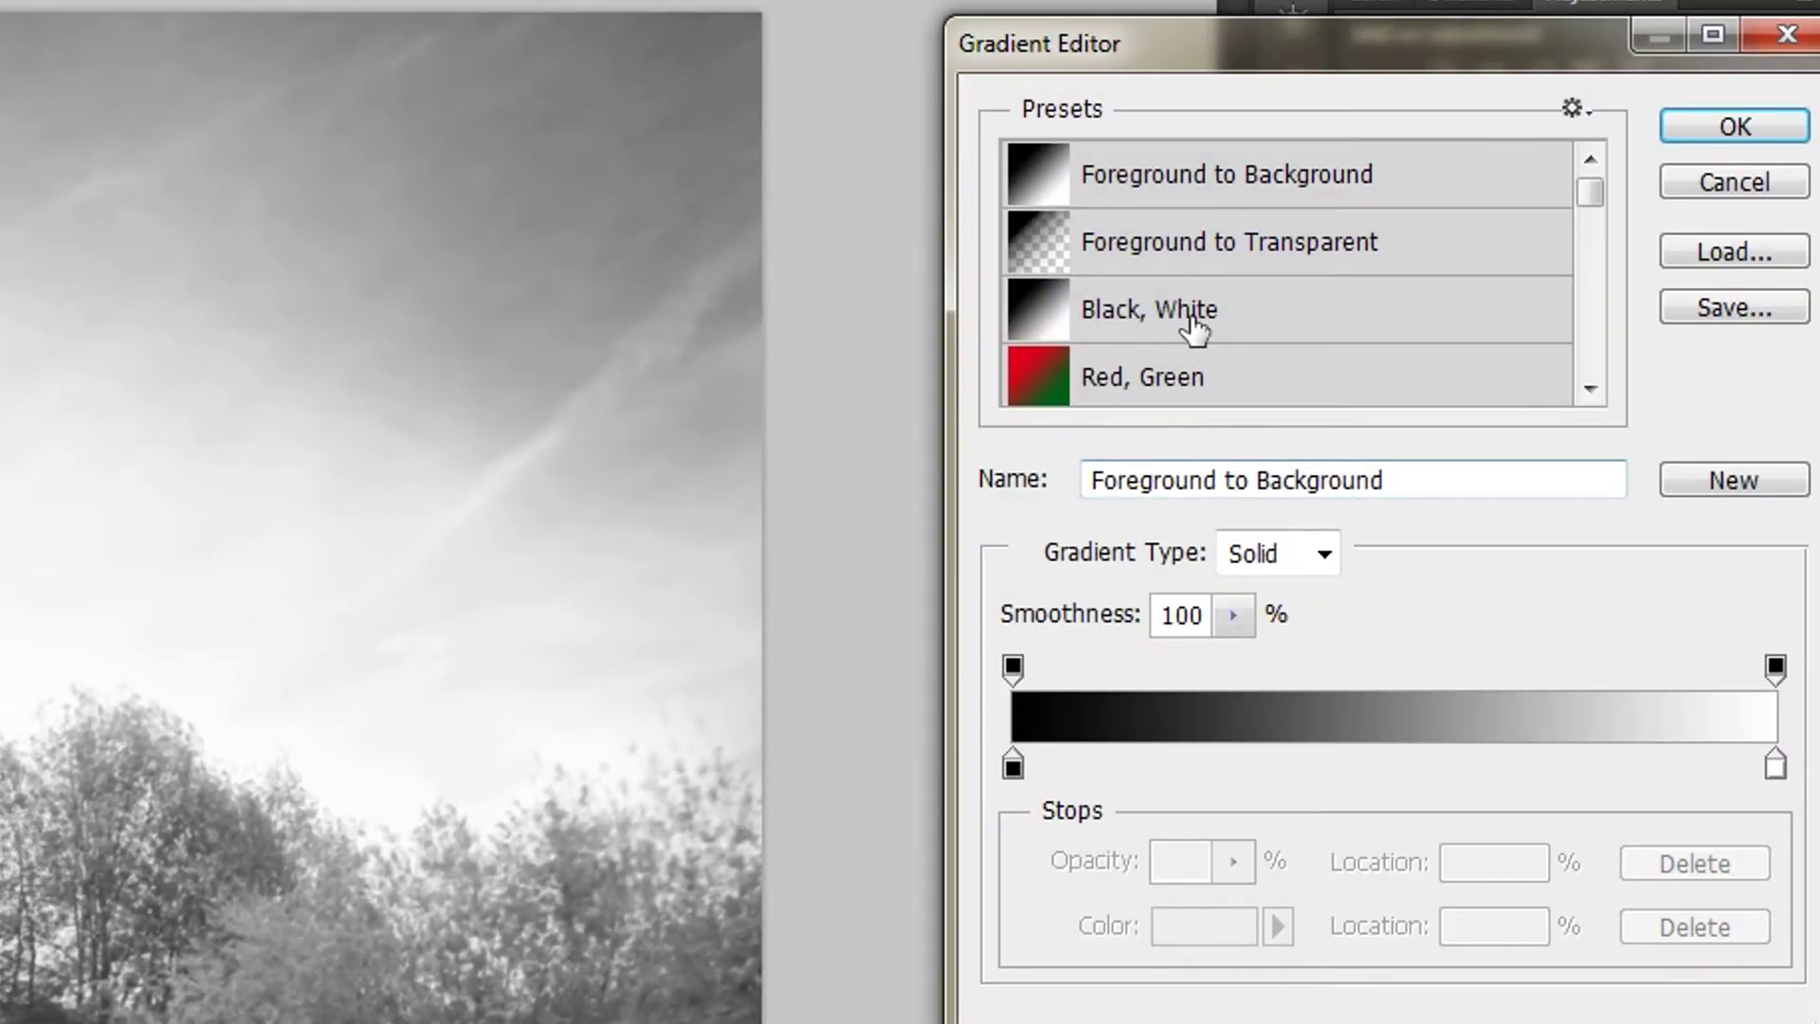
{"action": "left_click", "coordinate": [1196, 305]}
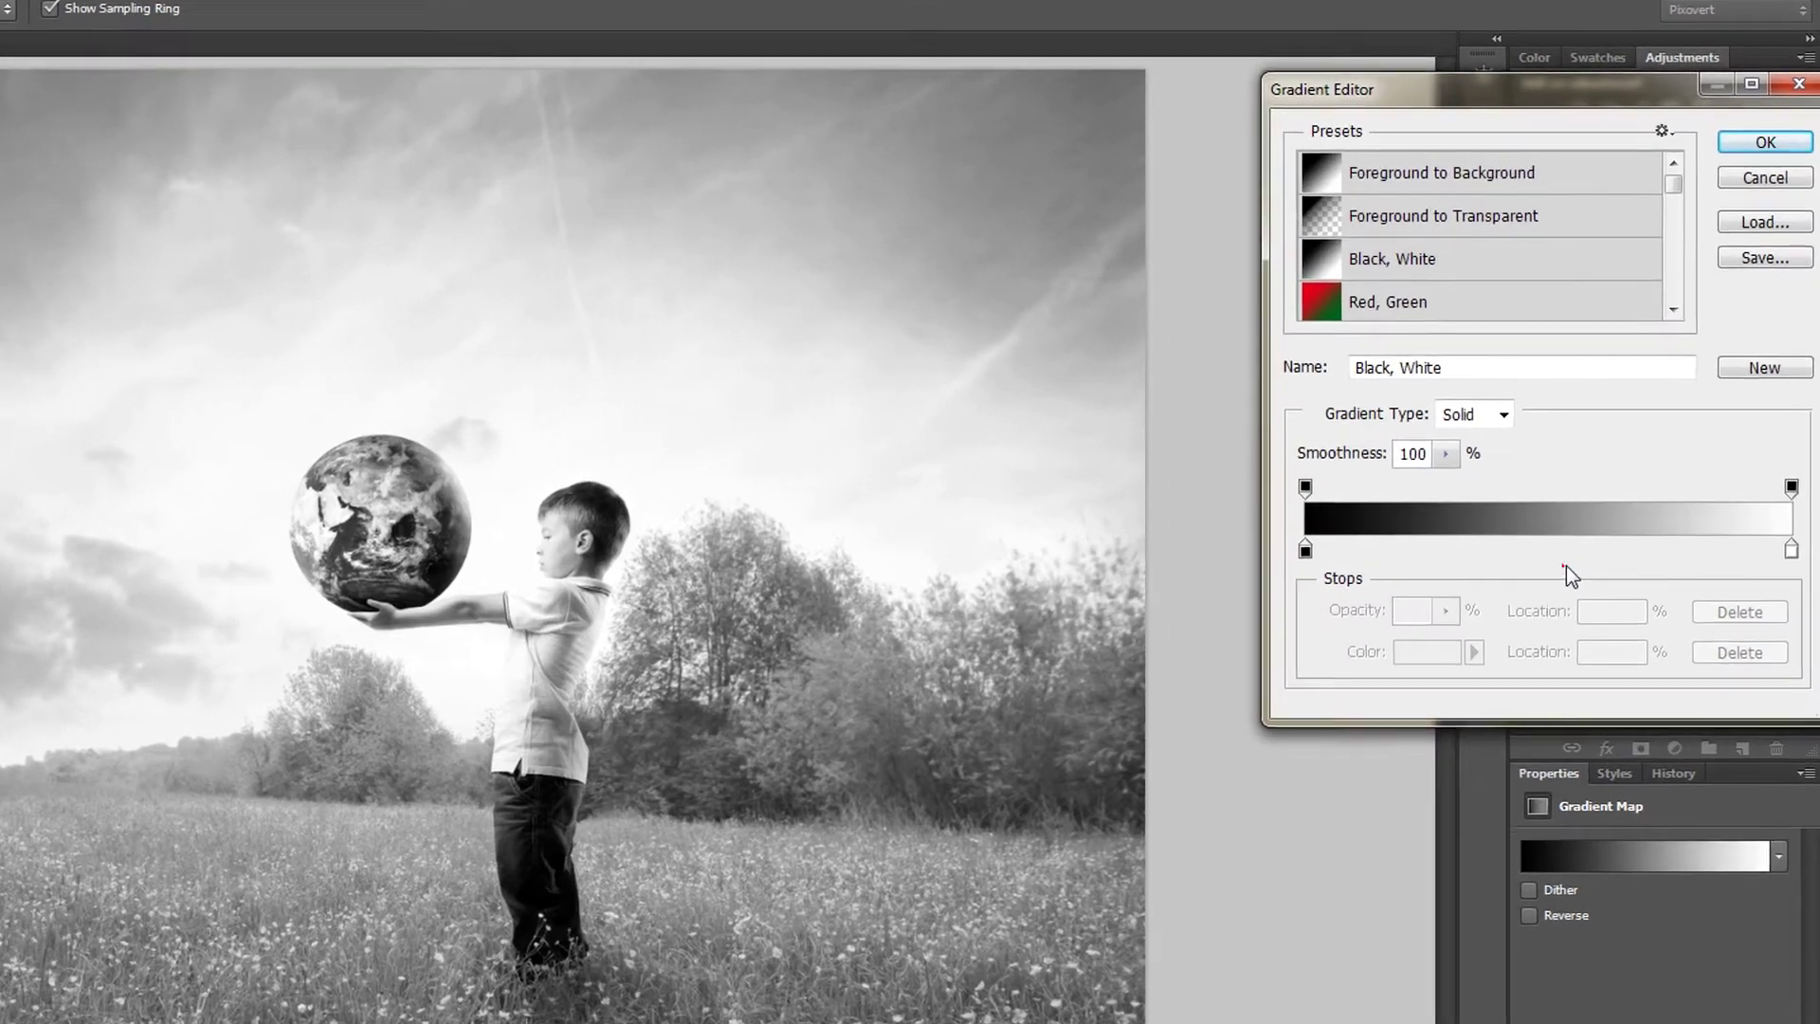
Add a gradient stop at 50% and colour it saturation 30, brightness 60 (#996b6b)
{"action": "left_click", "coordinate": [1563, 567]}
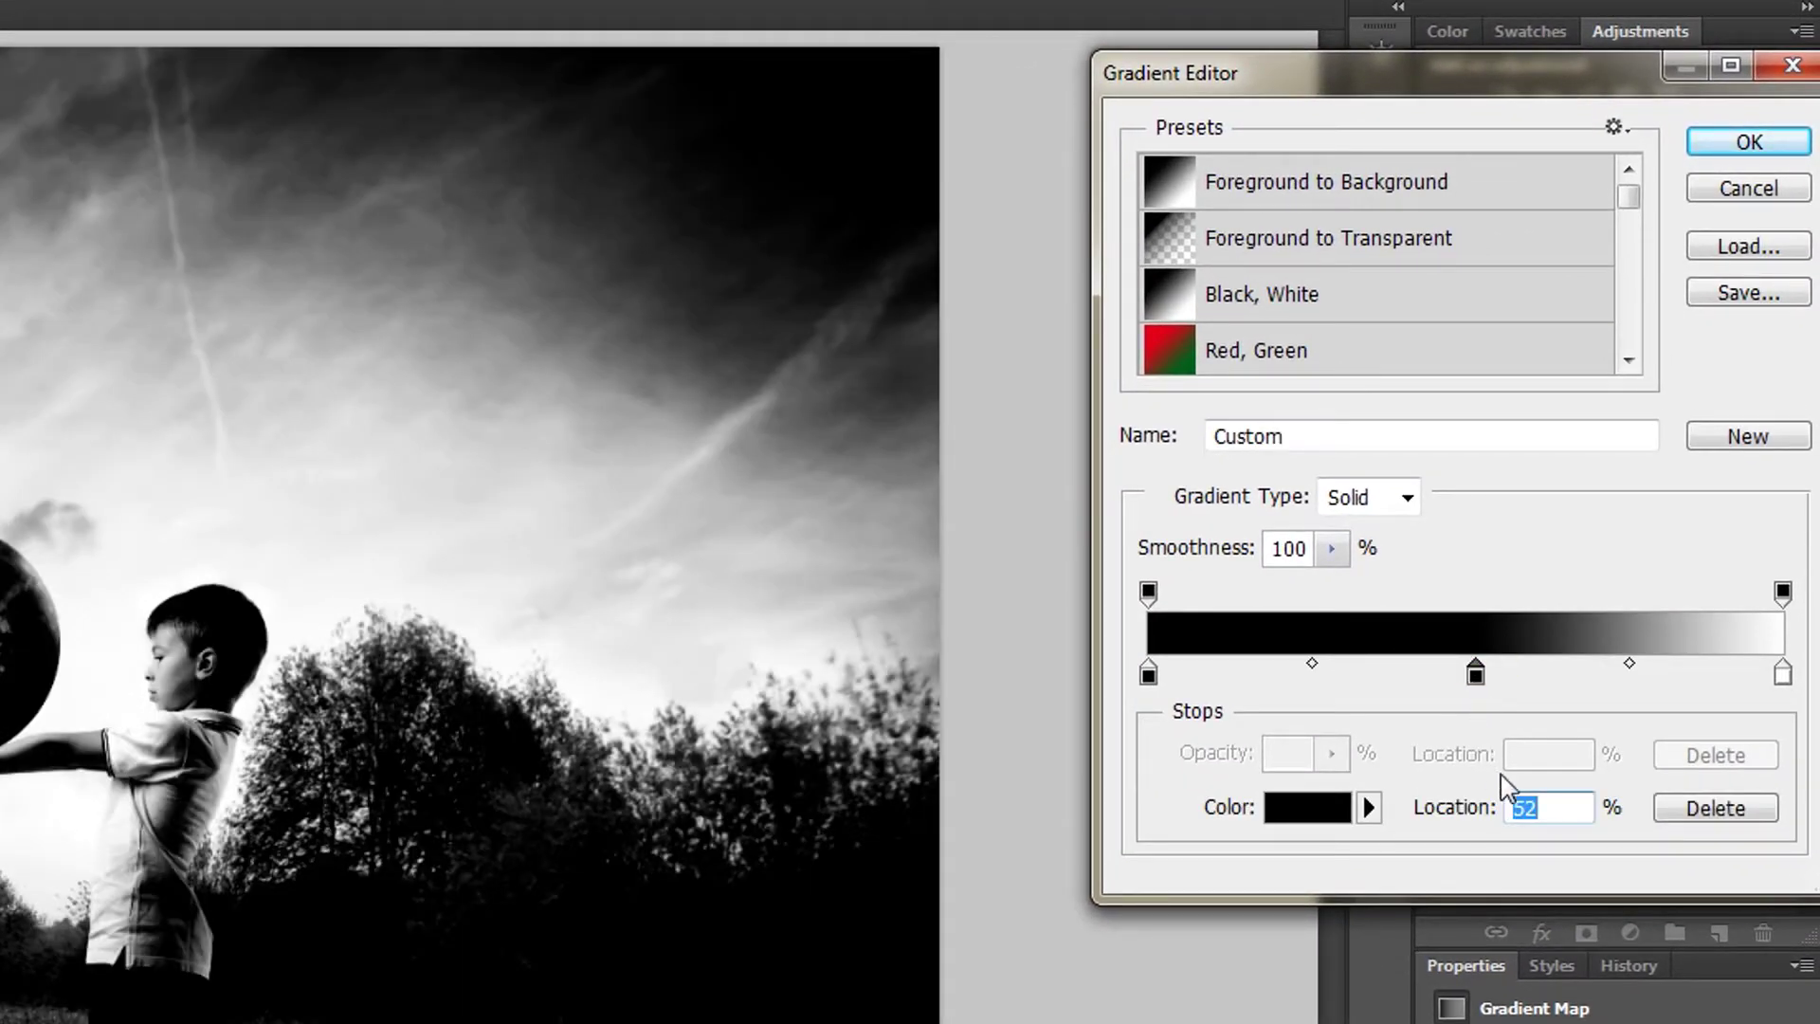
{"action": "type", "text": "50"}
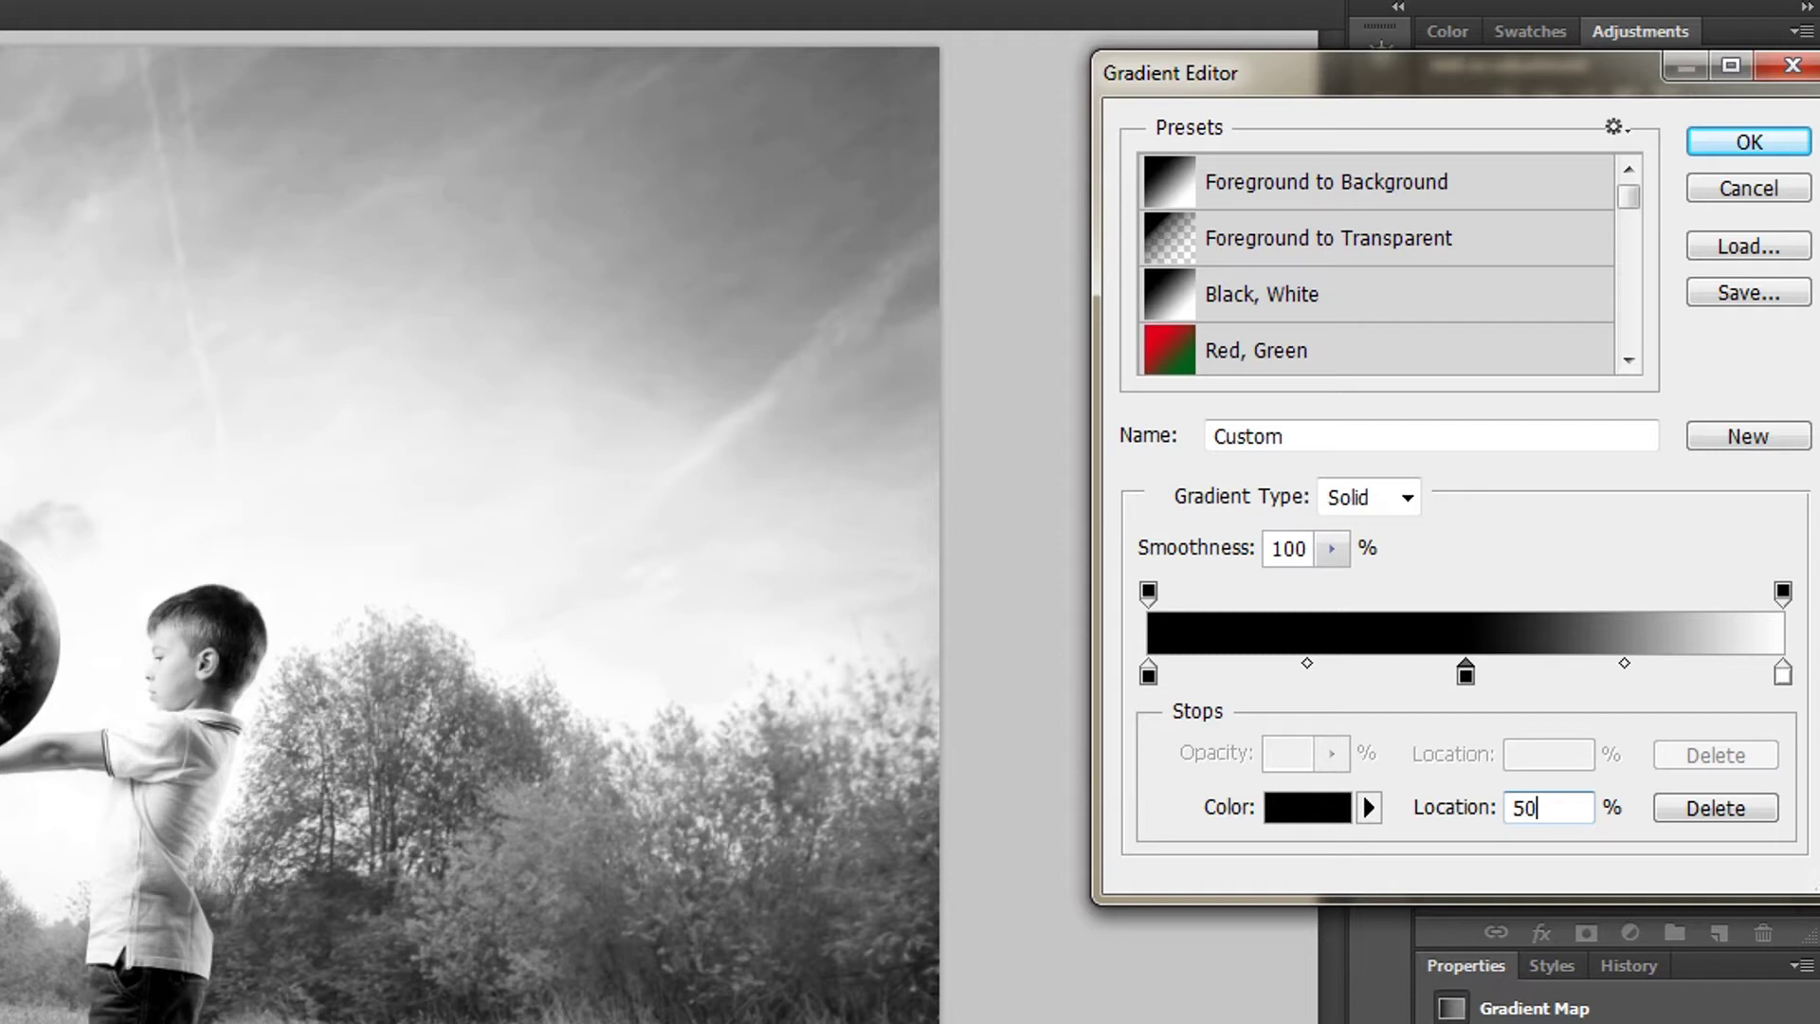
{"action": "left_click", "coordinate": [1325, 817]}
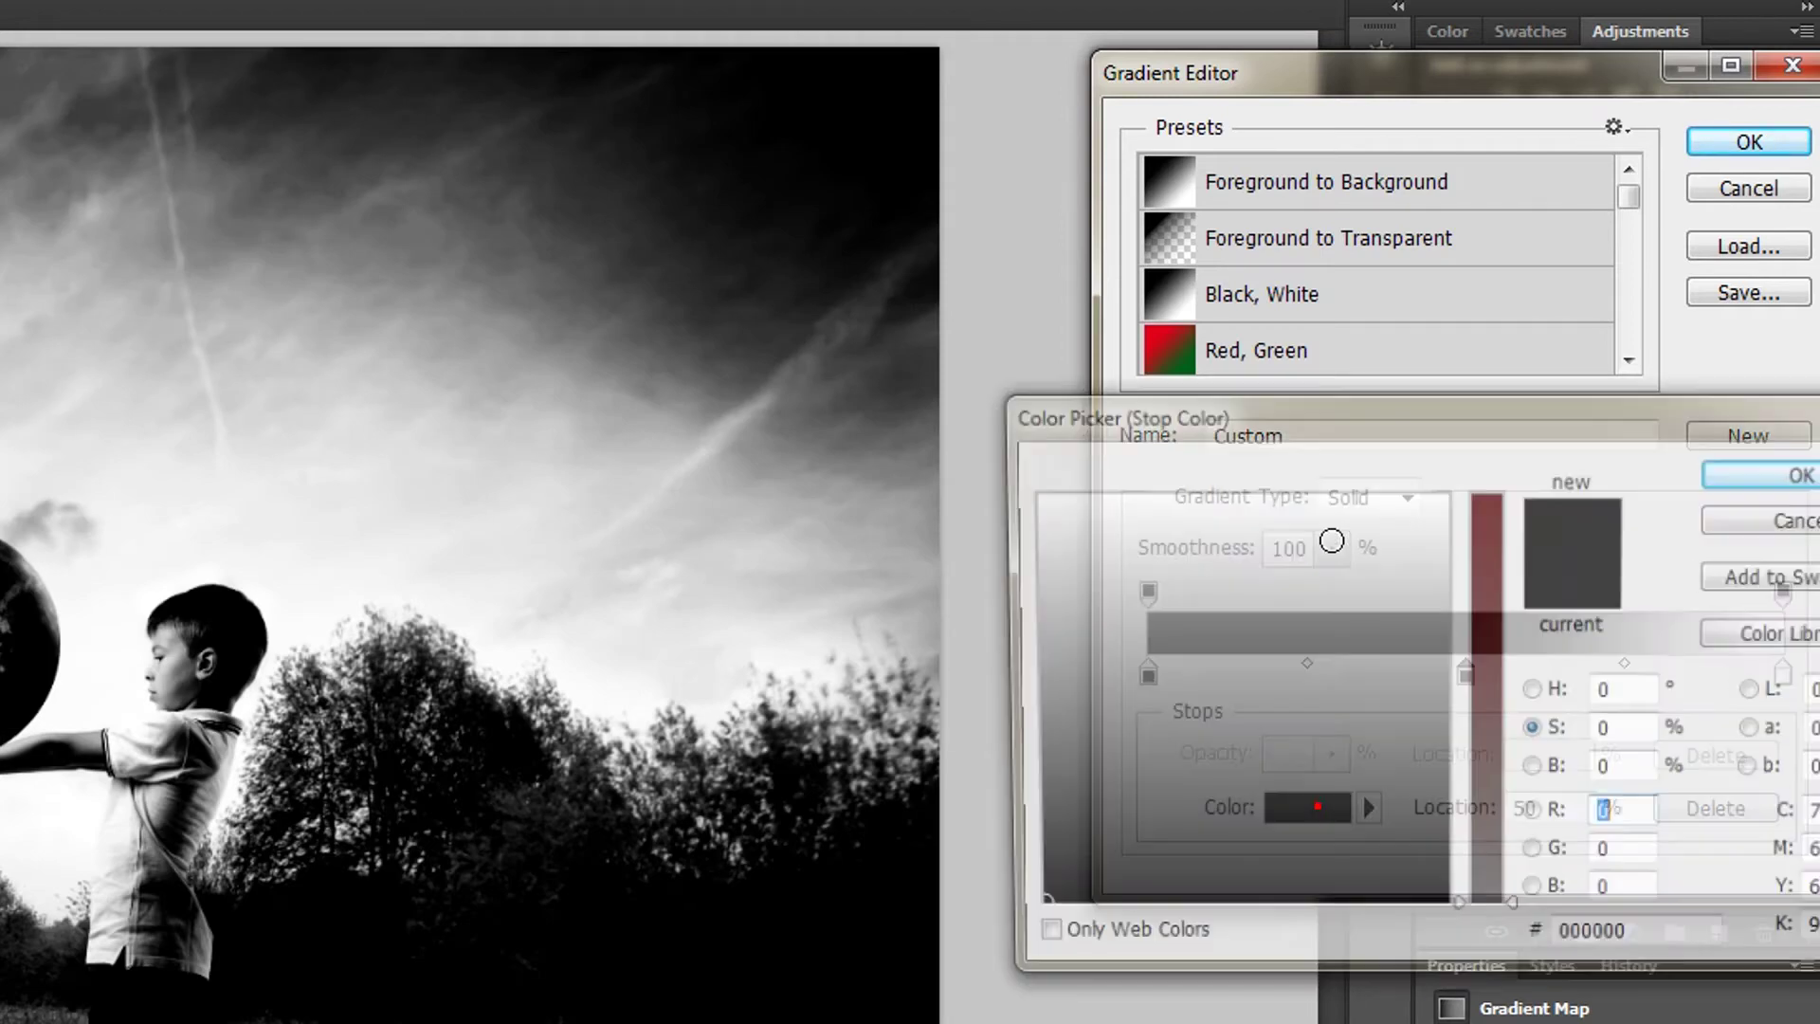
{"action": "double_click", "coordinate": [1574, 731]}
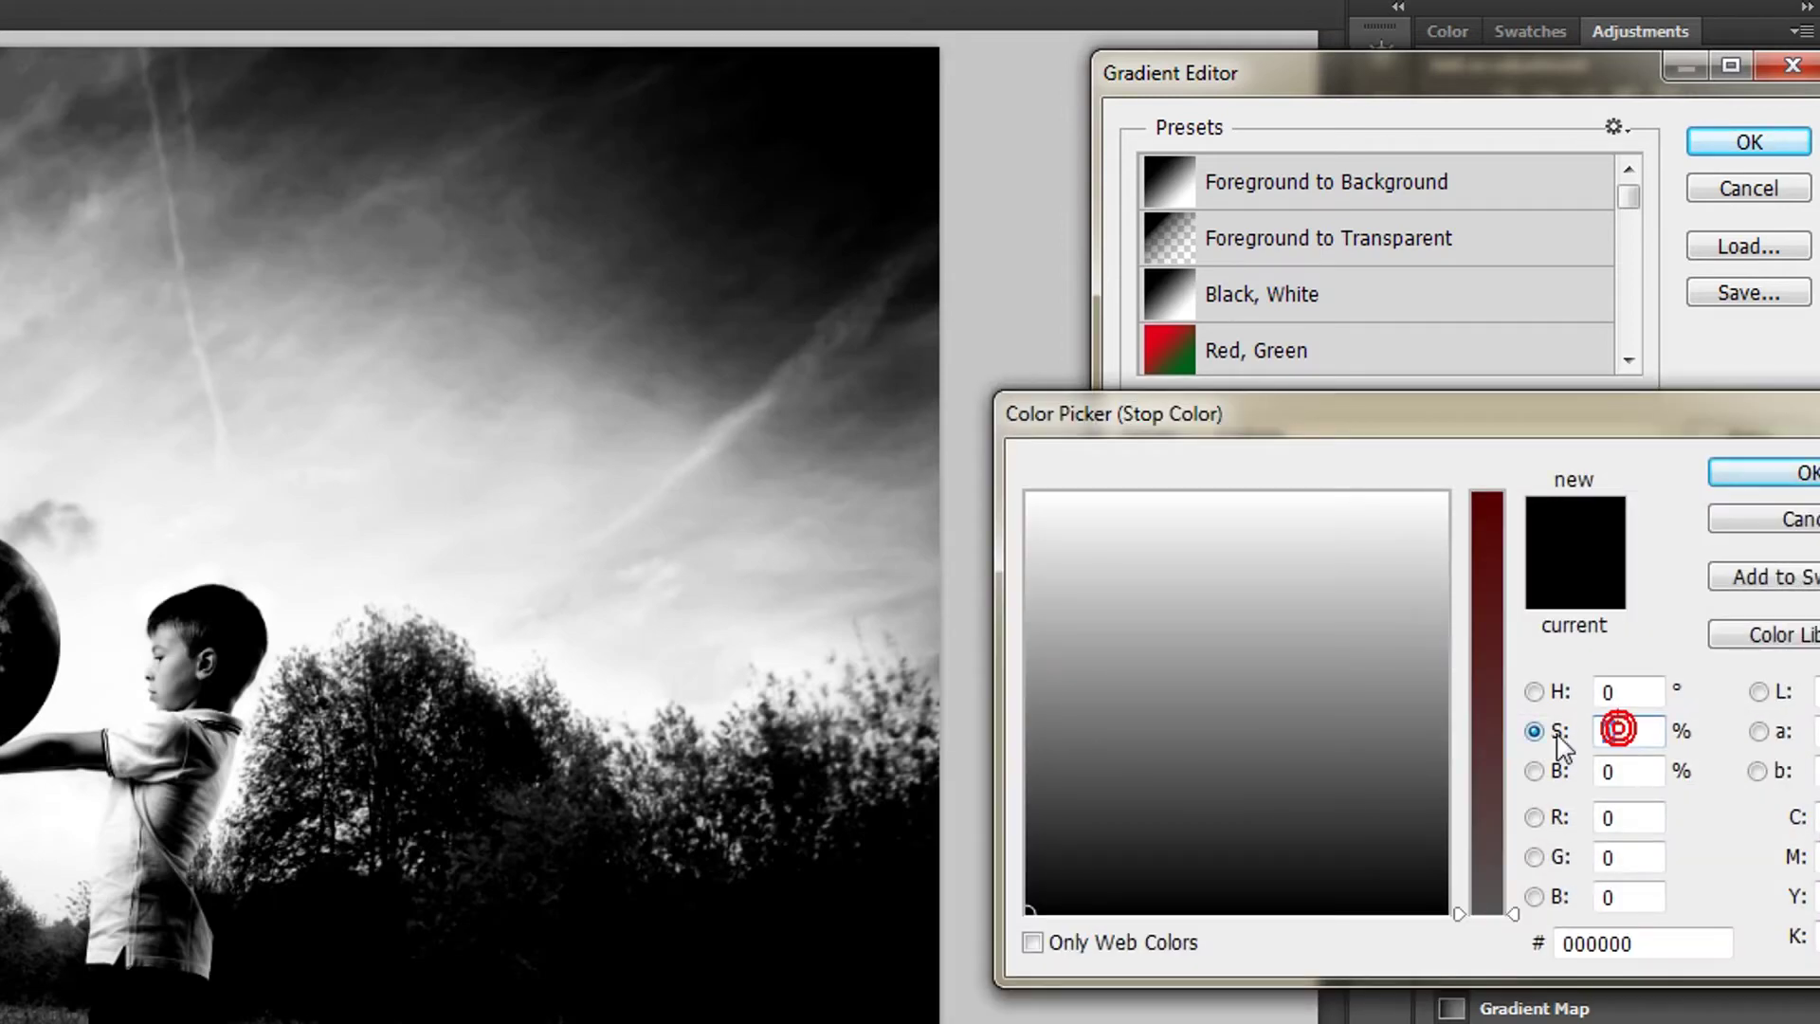
{"action": "type", "text": "30"}
{"action": "key", "text": "Tab"}
{"action": "type", "text": "60"}
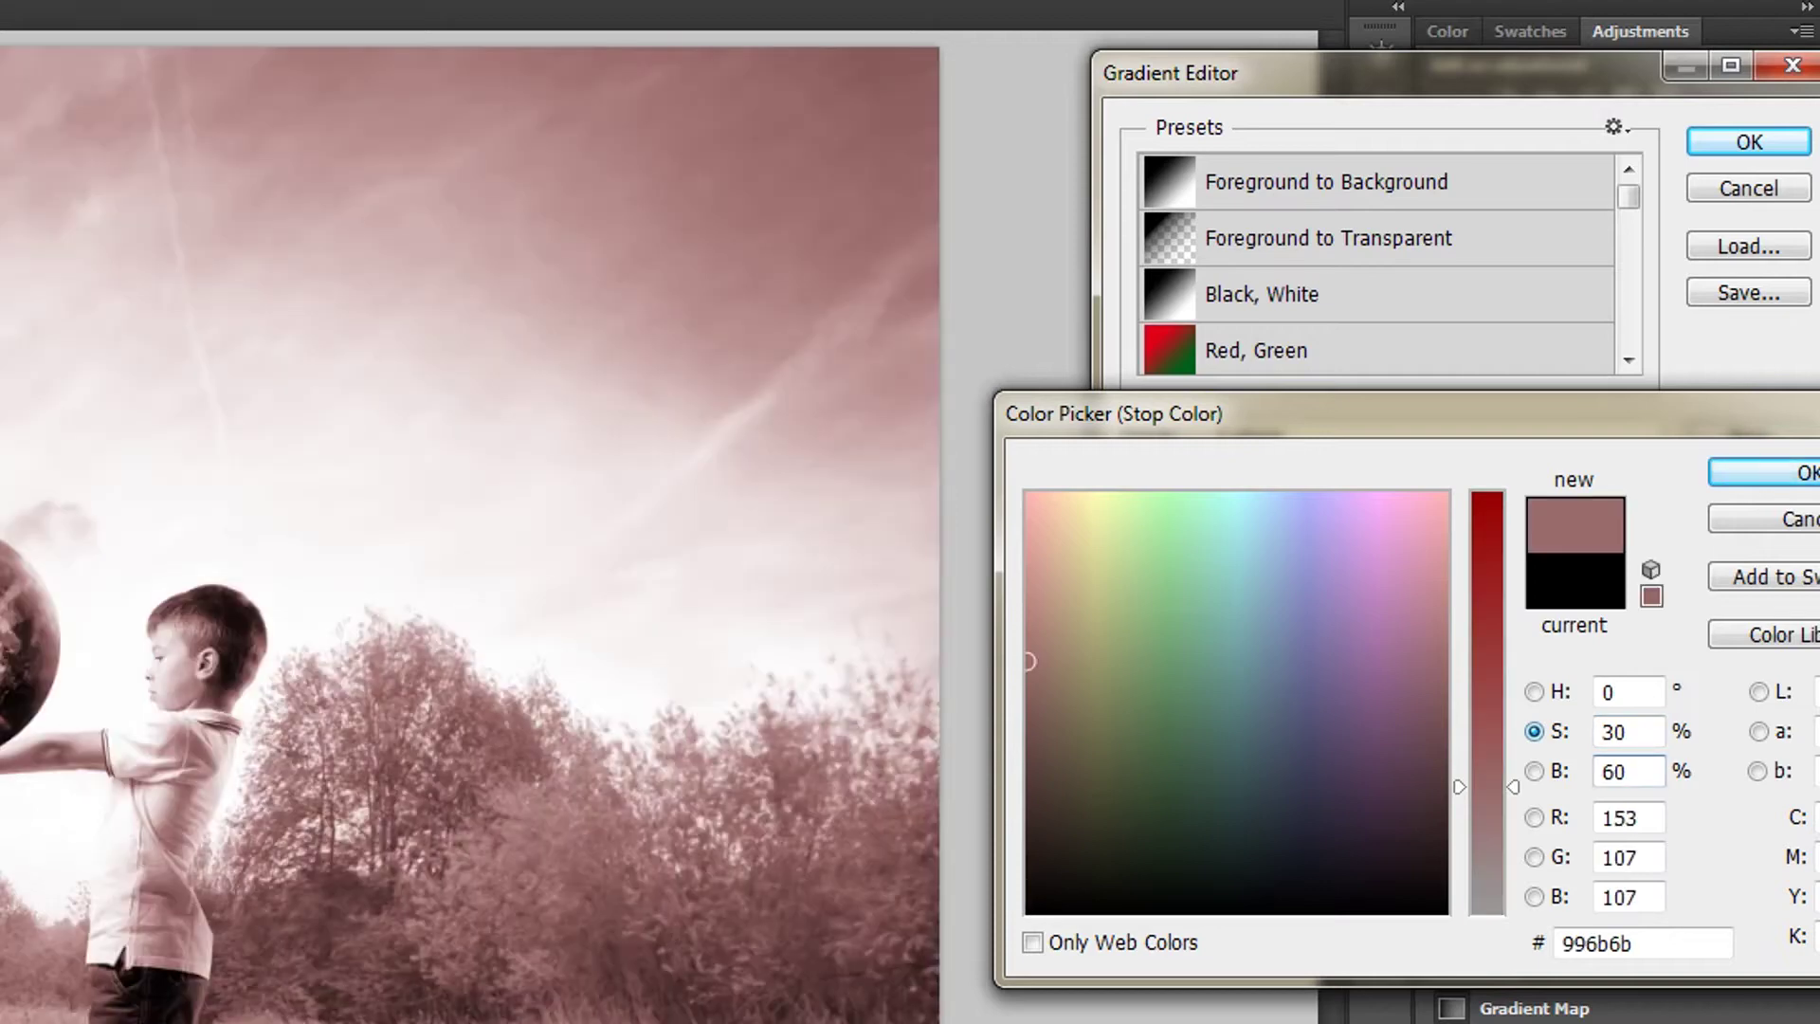
{"action": "key", "text": "Tab"}
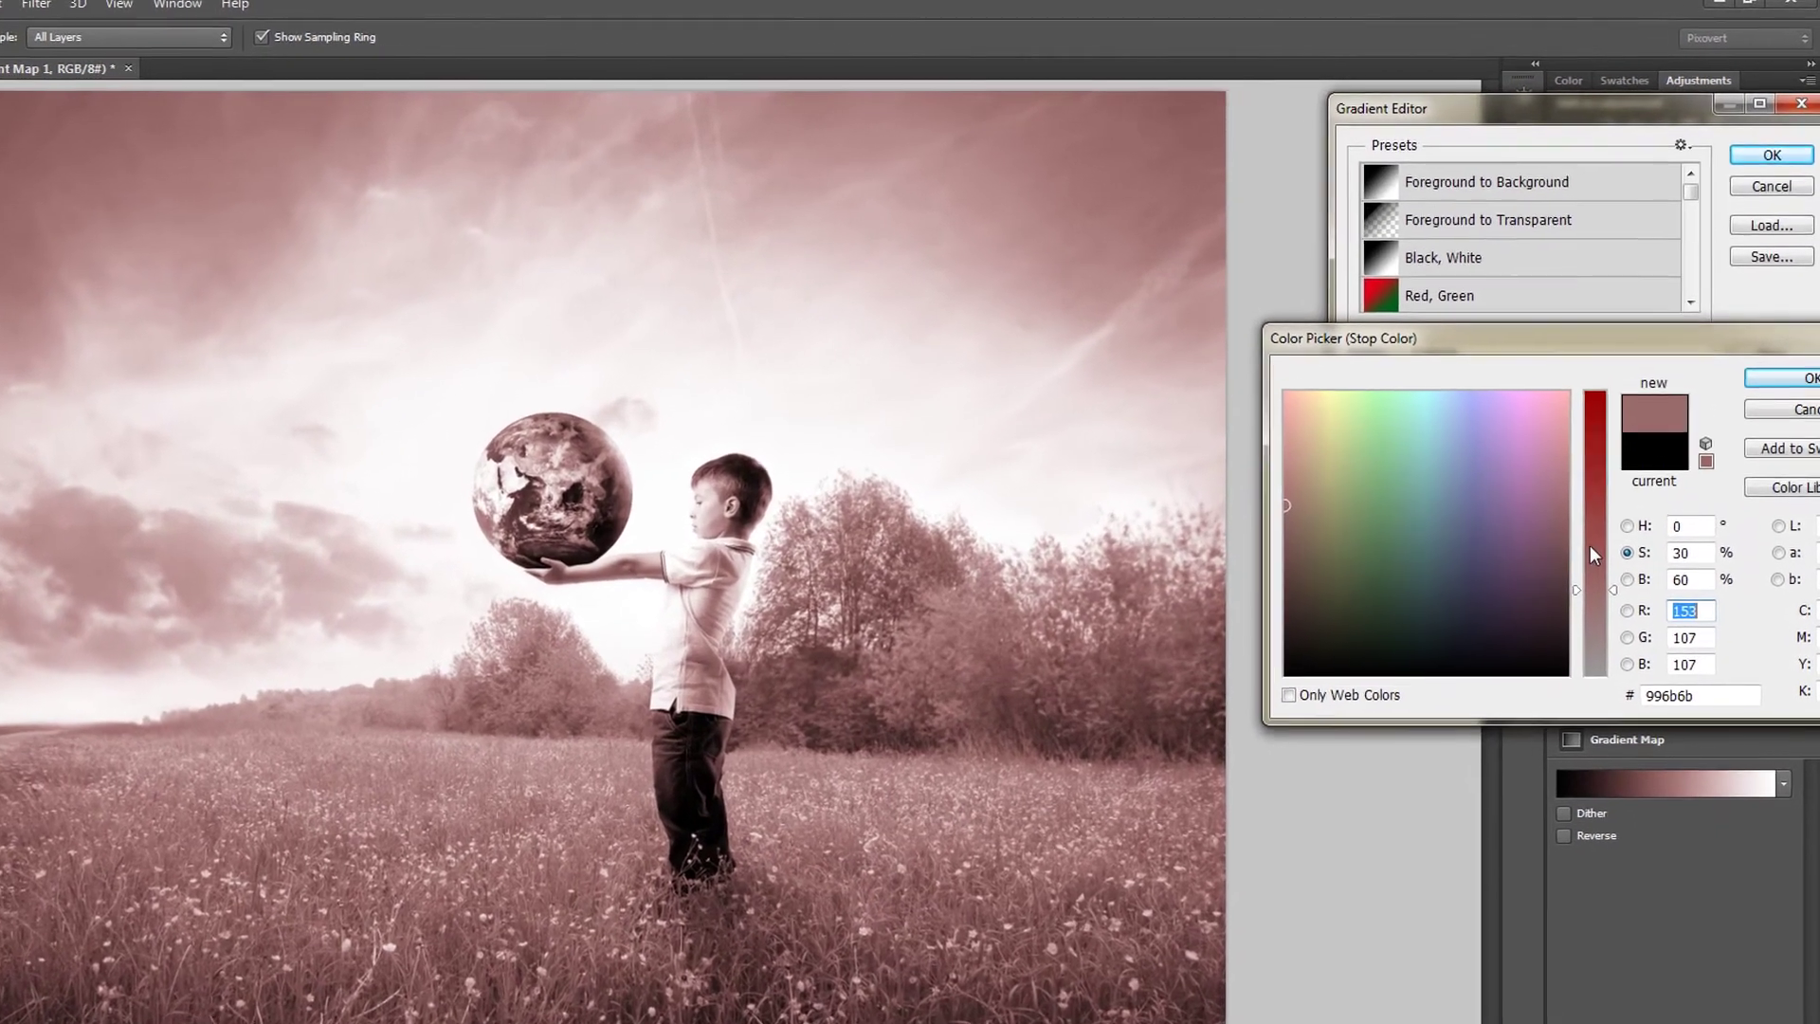
Set the middle stop to hue 257, saturation 17, brightness 62 (#8a829d) and confirm
{"action": "left_click", "coordinate": [1656, 457]}
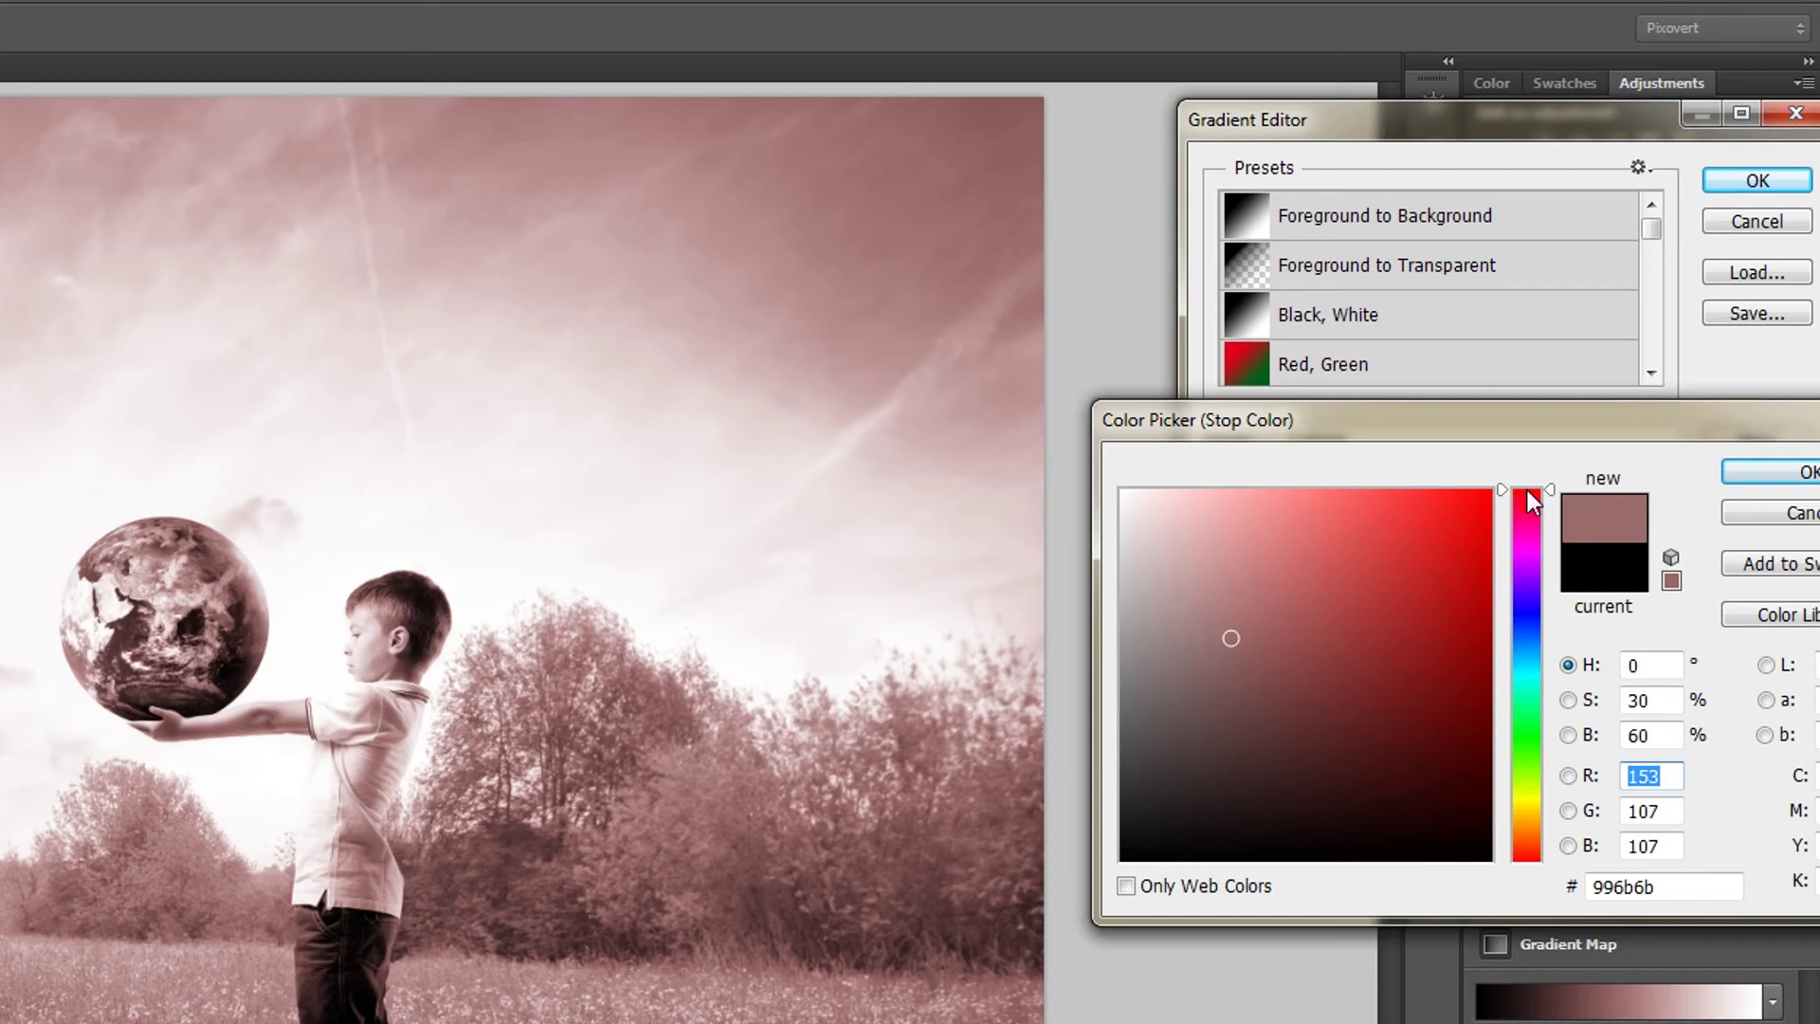
{"action": "left_click_drag", "start_coordinate": [1527, 511], "coordinate": [1521, 834]}
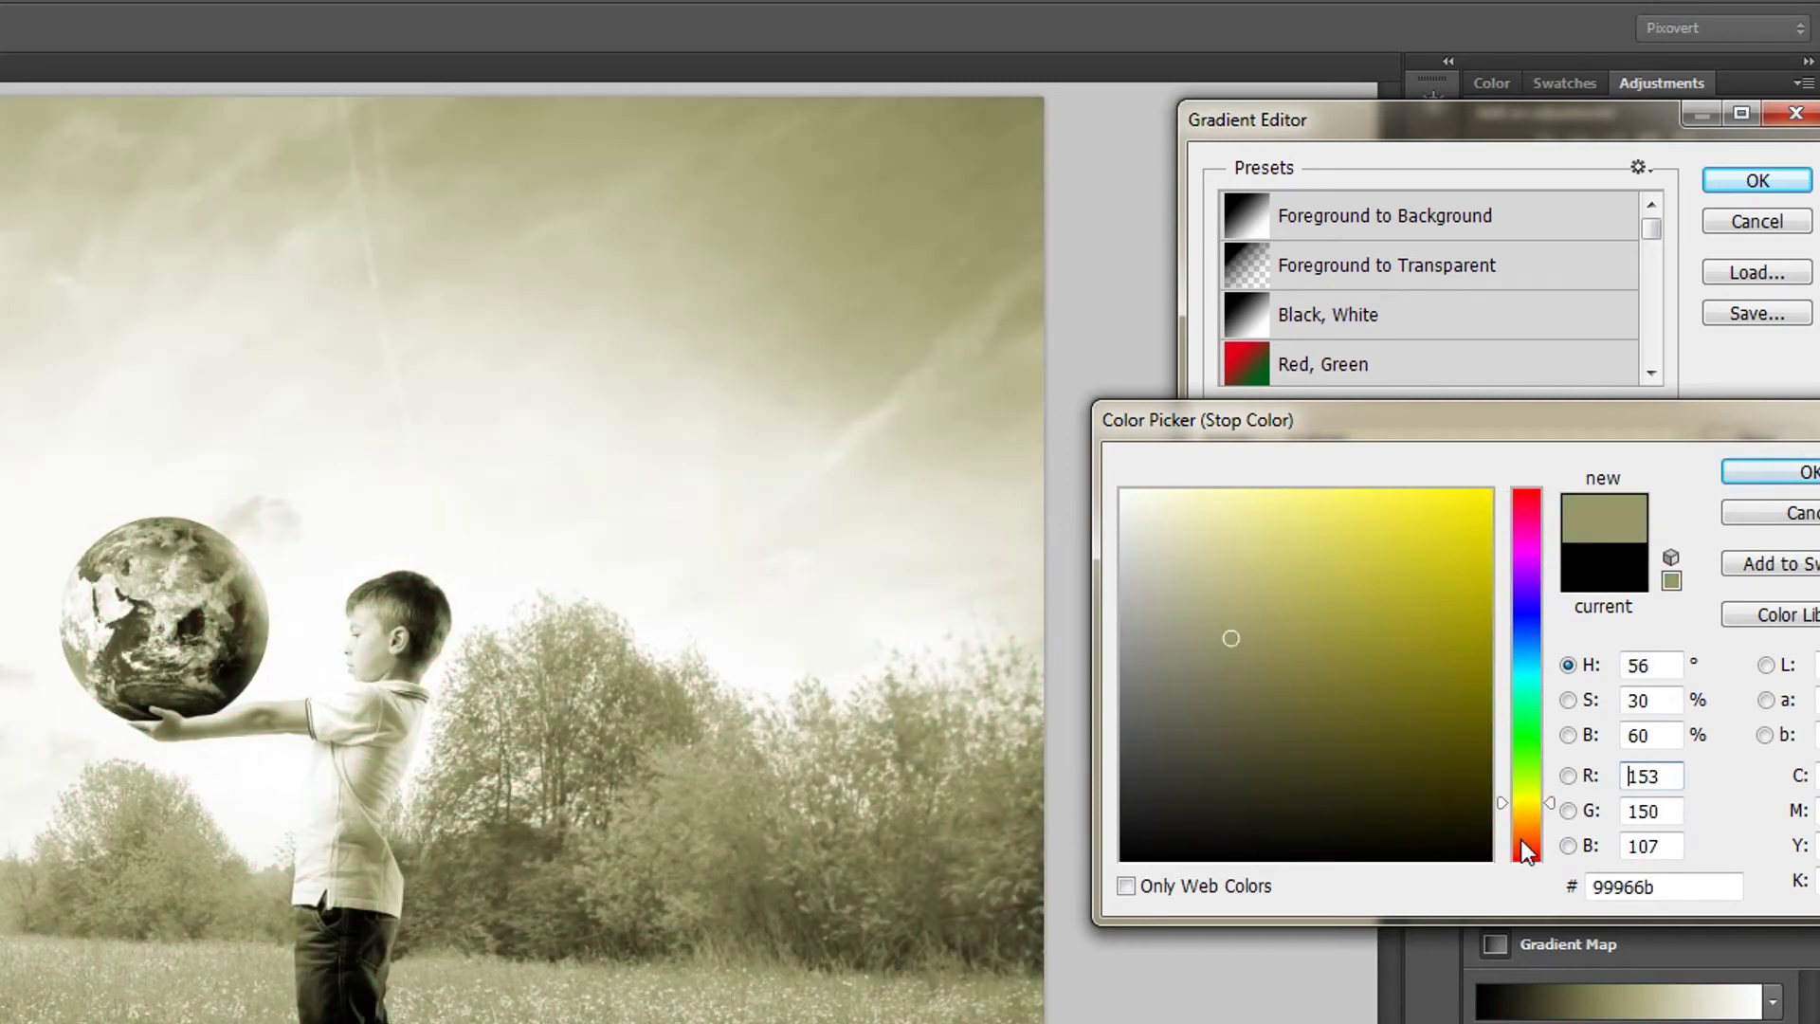
{"action": "left_click", "coordinate": [1535, 595]}
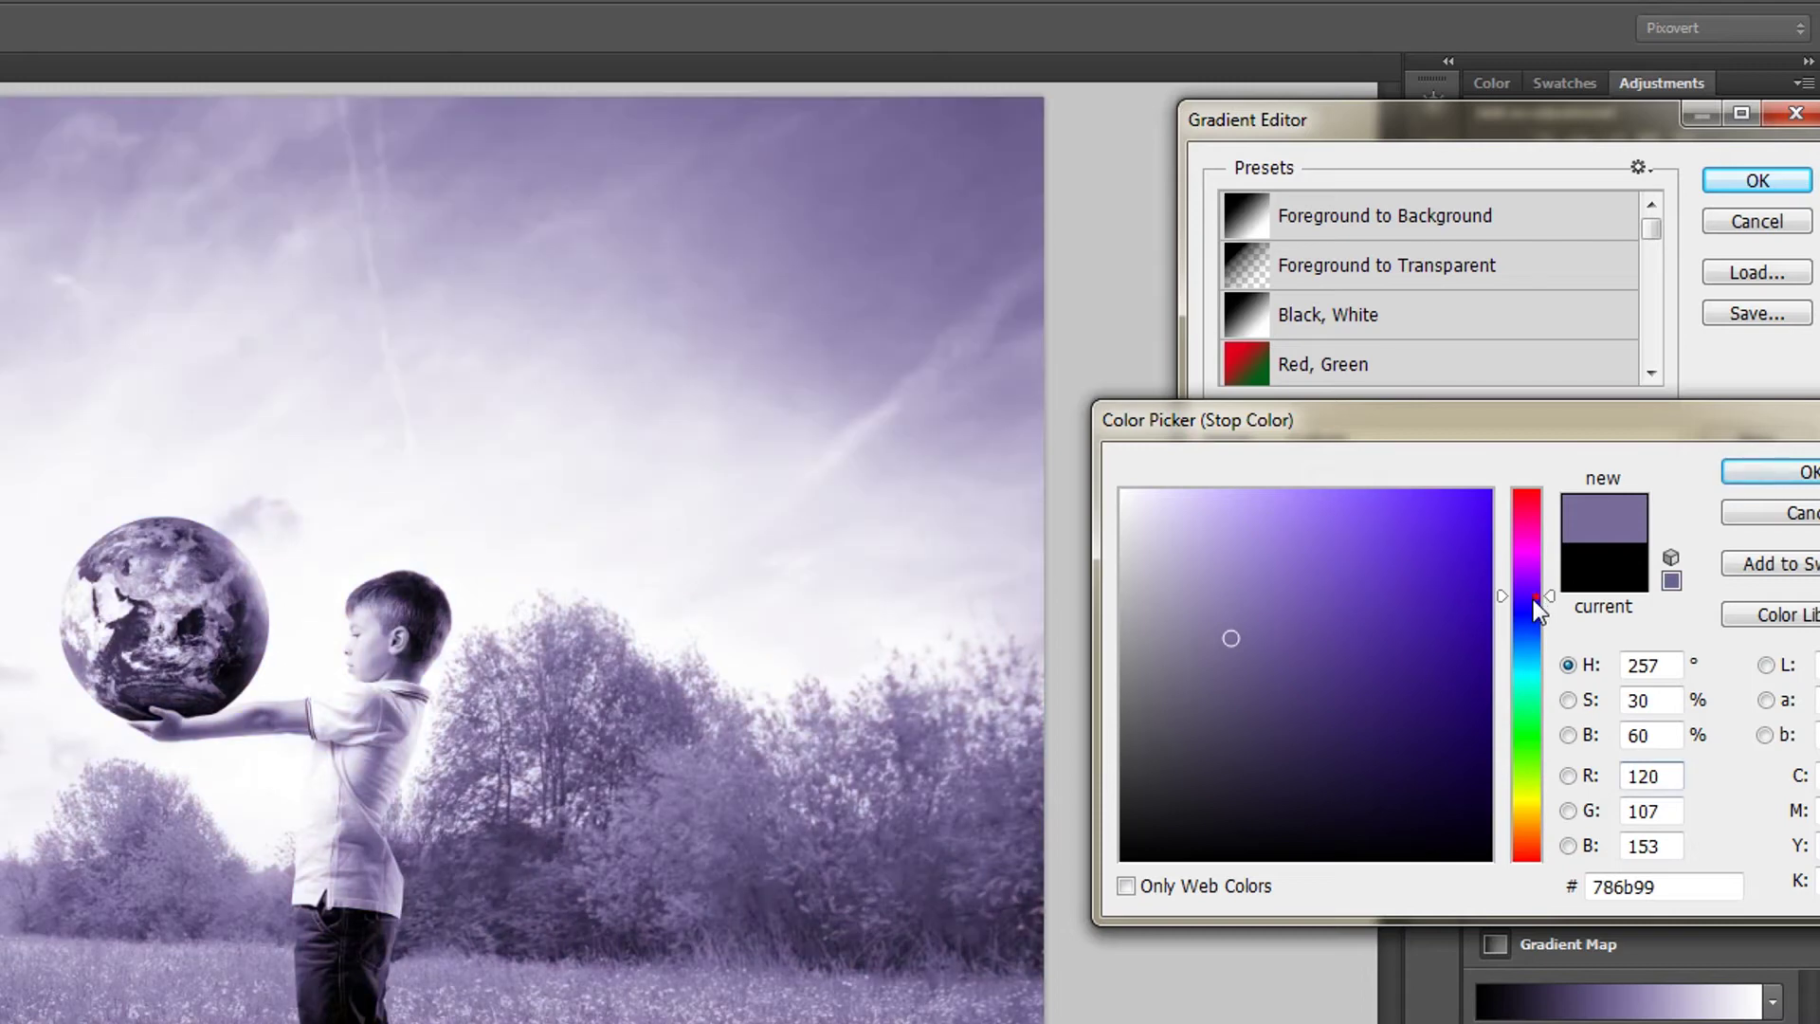
{"action": "left_click", "coordinate": [1644, 701]}
{"action": "left_click", "coordinate": [1653, 743]}
{"action": "left_click", "coordinate": [1572, 738]}
{"action": "left_click", "coordinate": [1522, 600]}
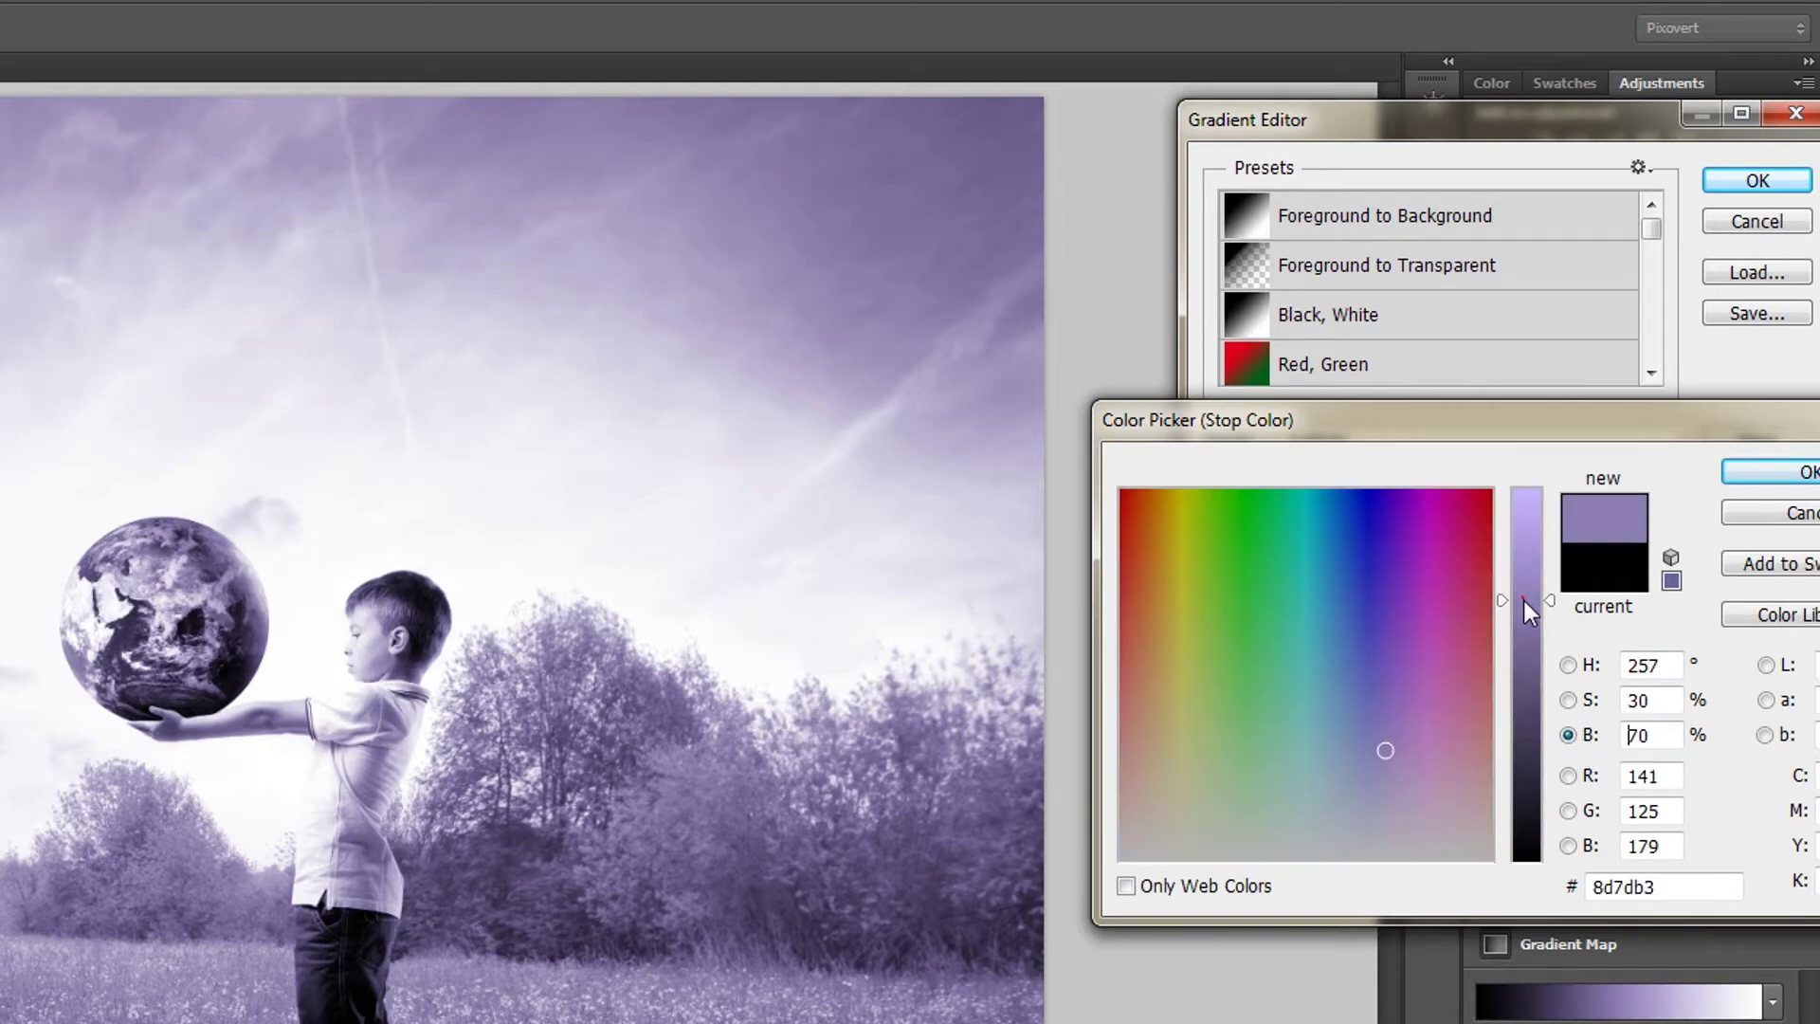
{"action": "left_click", "coordinate": [1568, 700]}
{"action": "left_click", "coordinate": [1526, 798]}
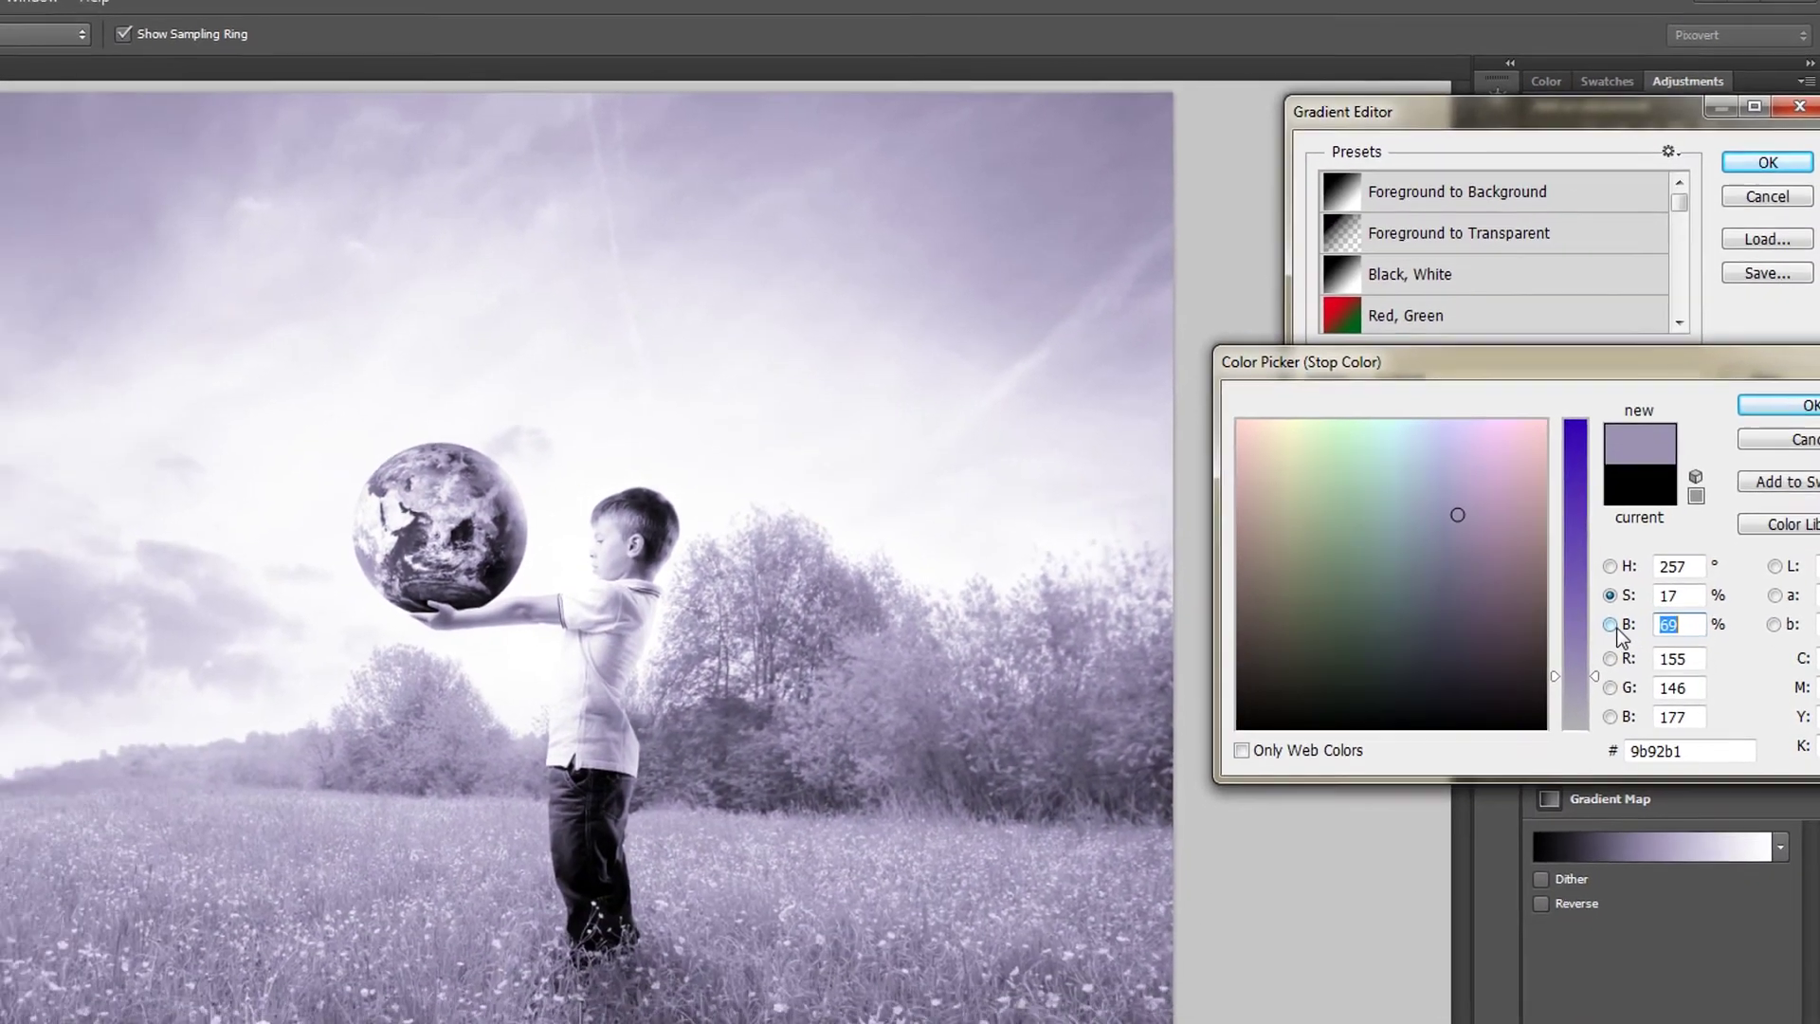
{"action": "left_click", "coordinate": [1610, 625]}
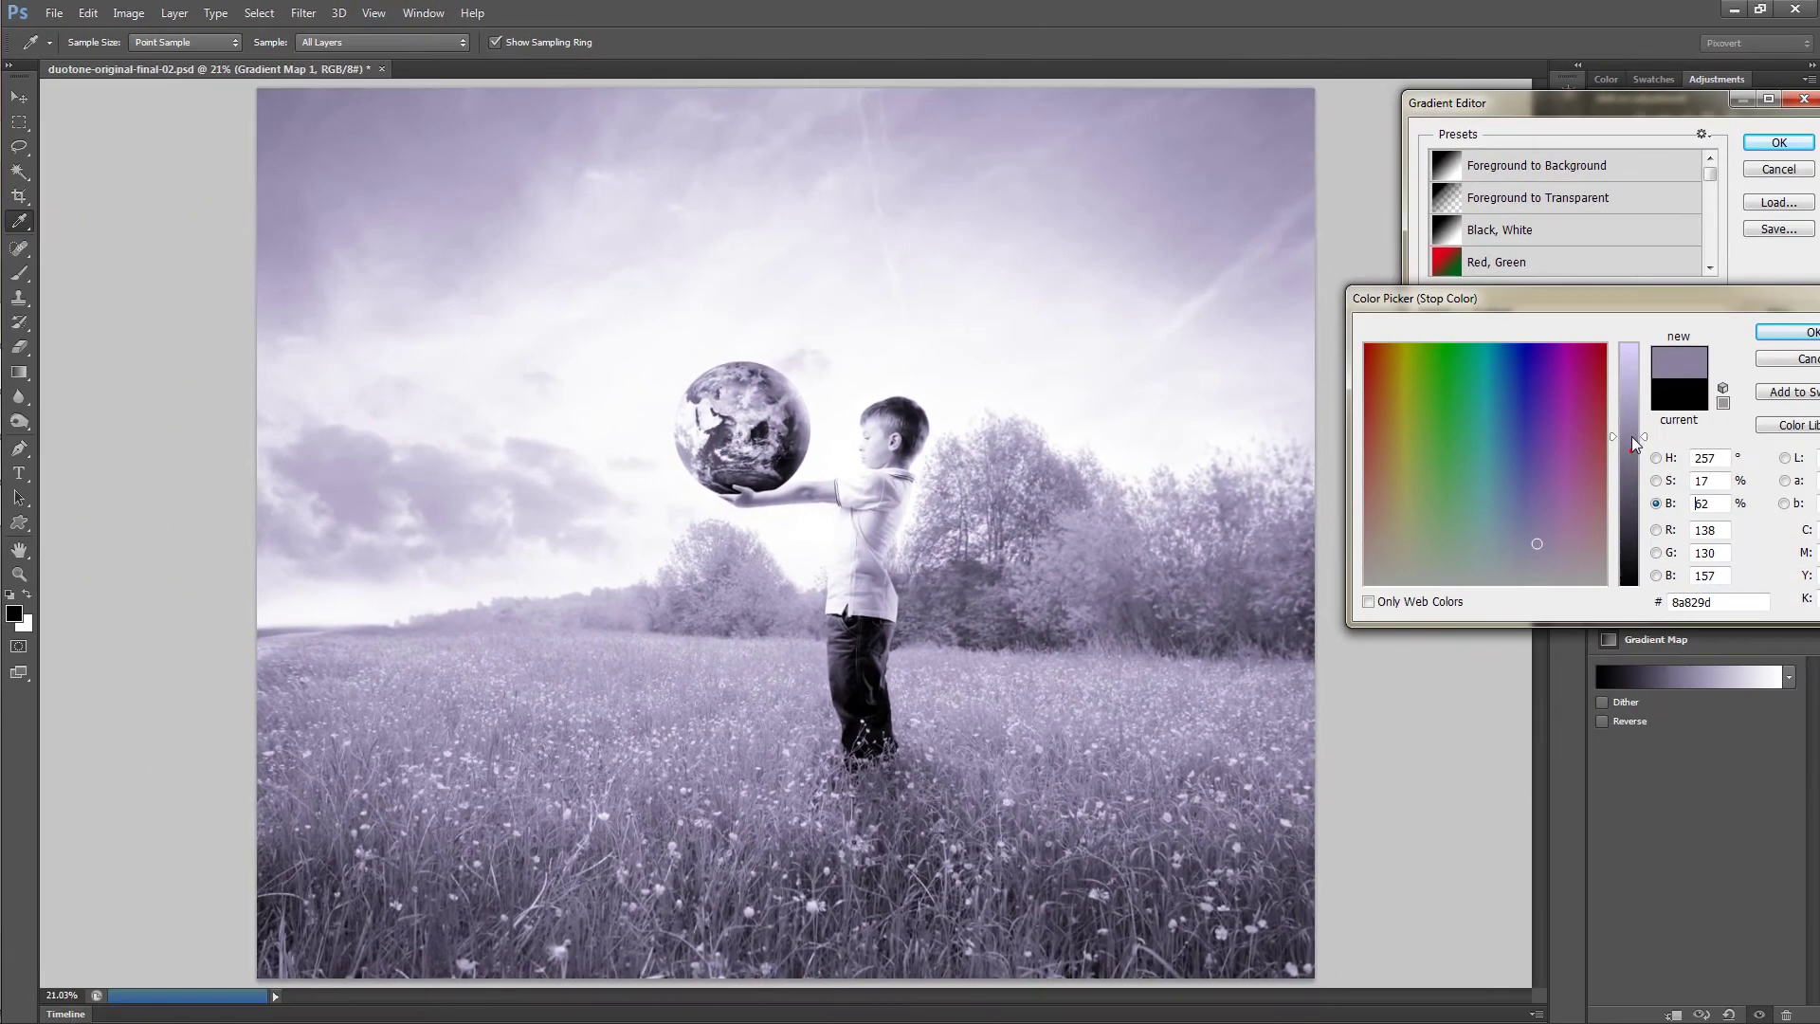
{"action": "left_click", "coordinate": [1577, 537]}
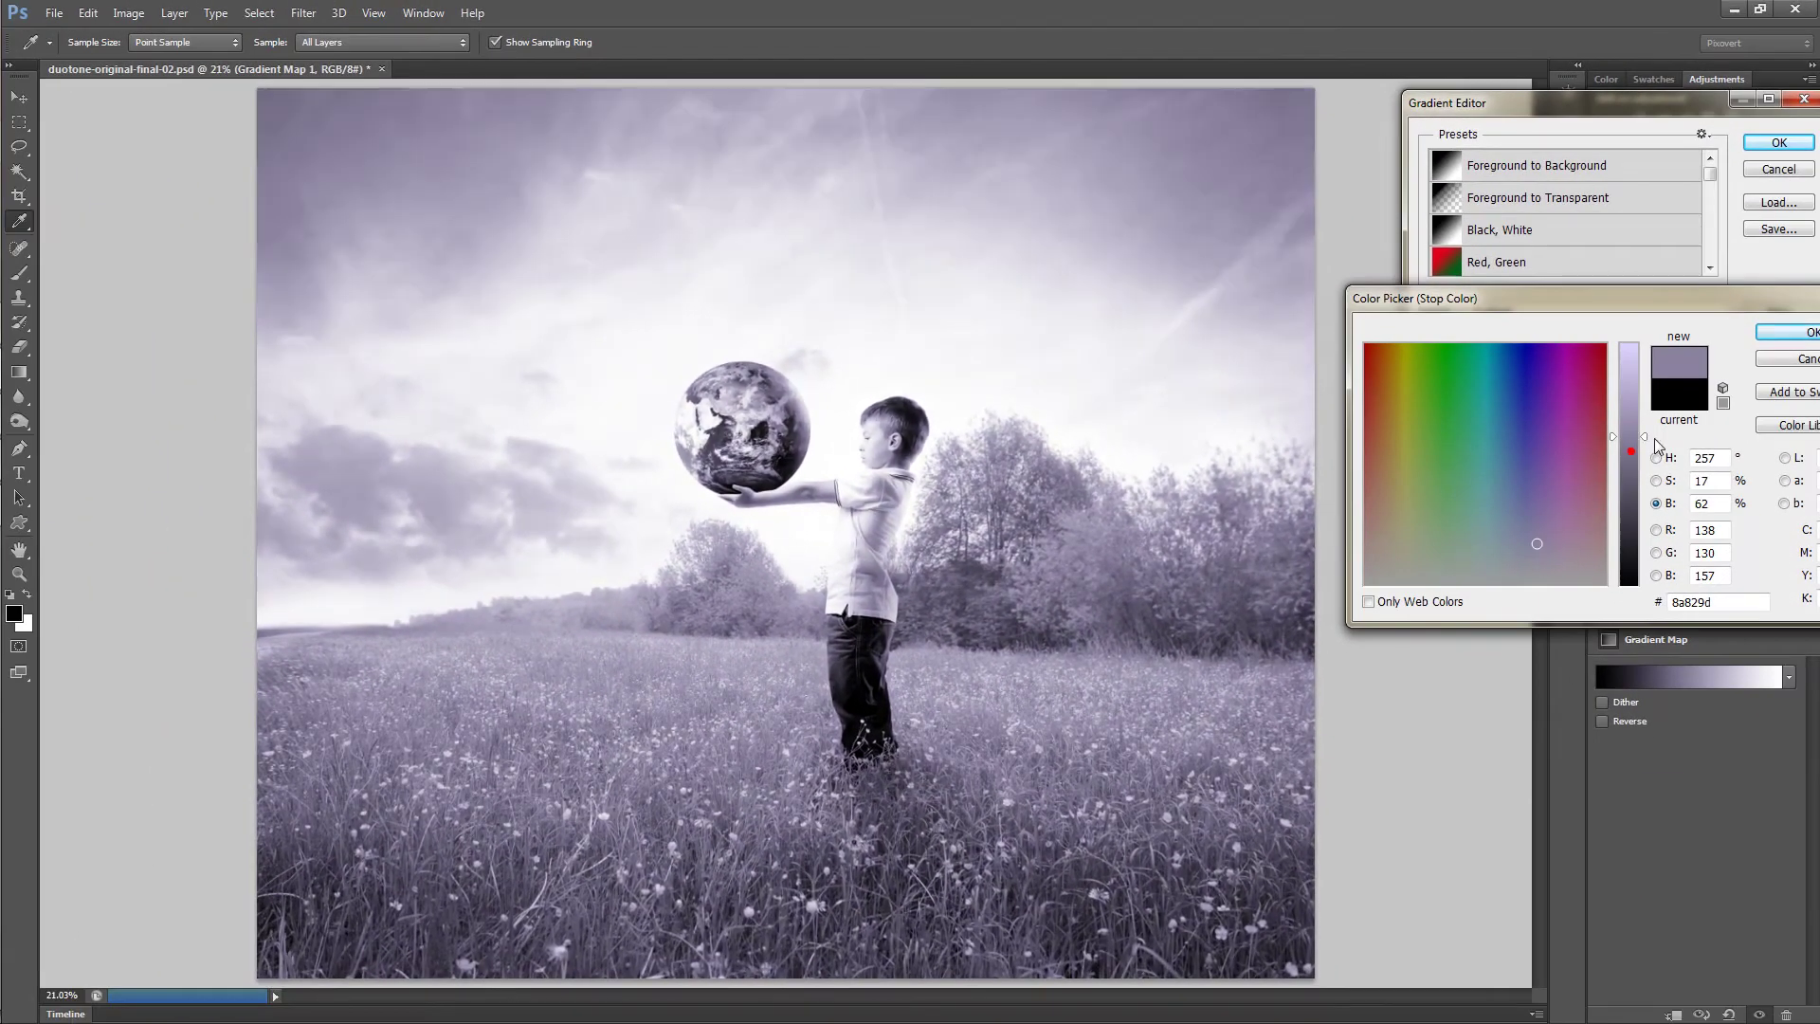
{"action": "left_click", "coordinate": [1771, 334]}
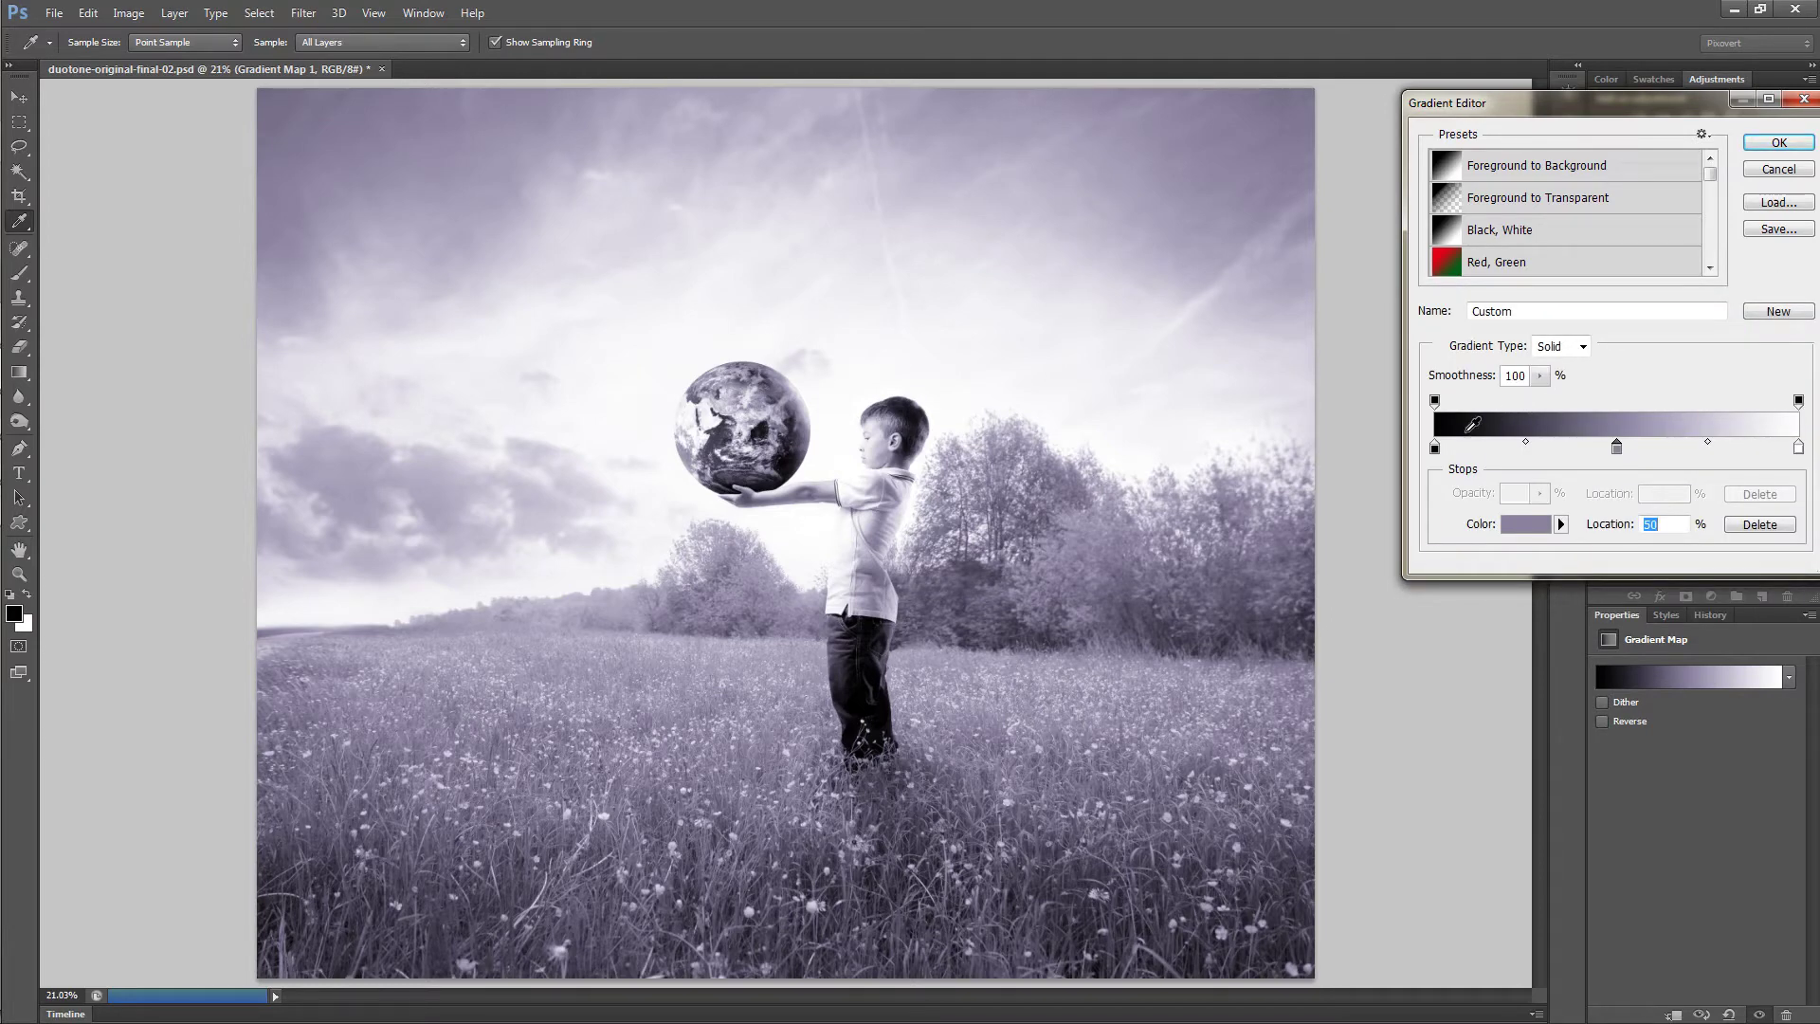
Save the gradient as preset 'Duo Awesomeness', select it, and close the Gradient Editor
{"action": "left_click_drag", "start_coordinate": [1700, 104], "coordinate": [1622, 108]}
{"action": "left_click", "coordinate": [1517, 315]}
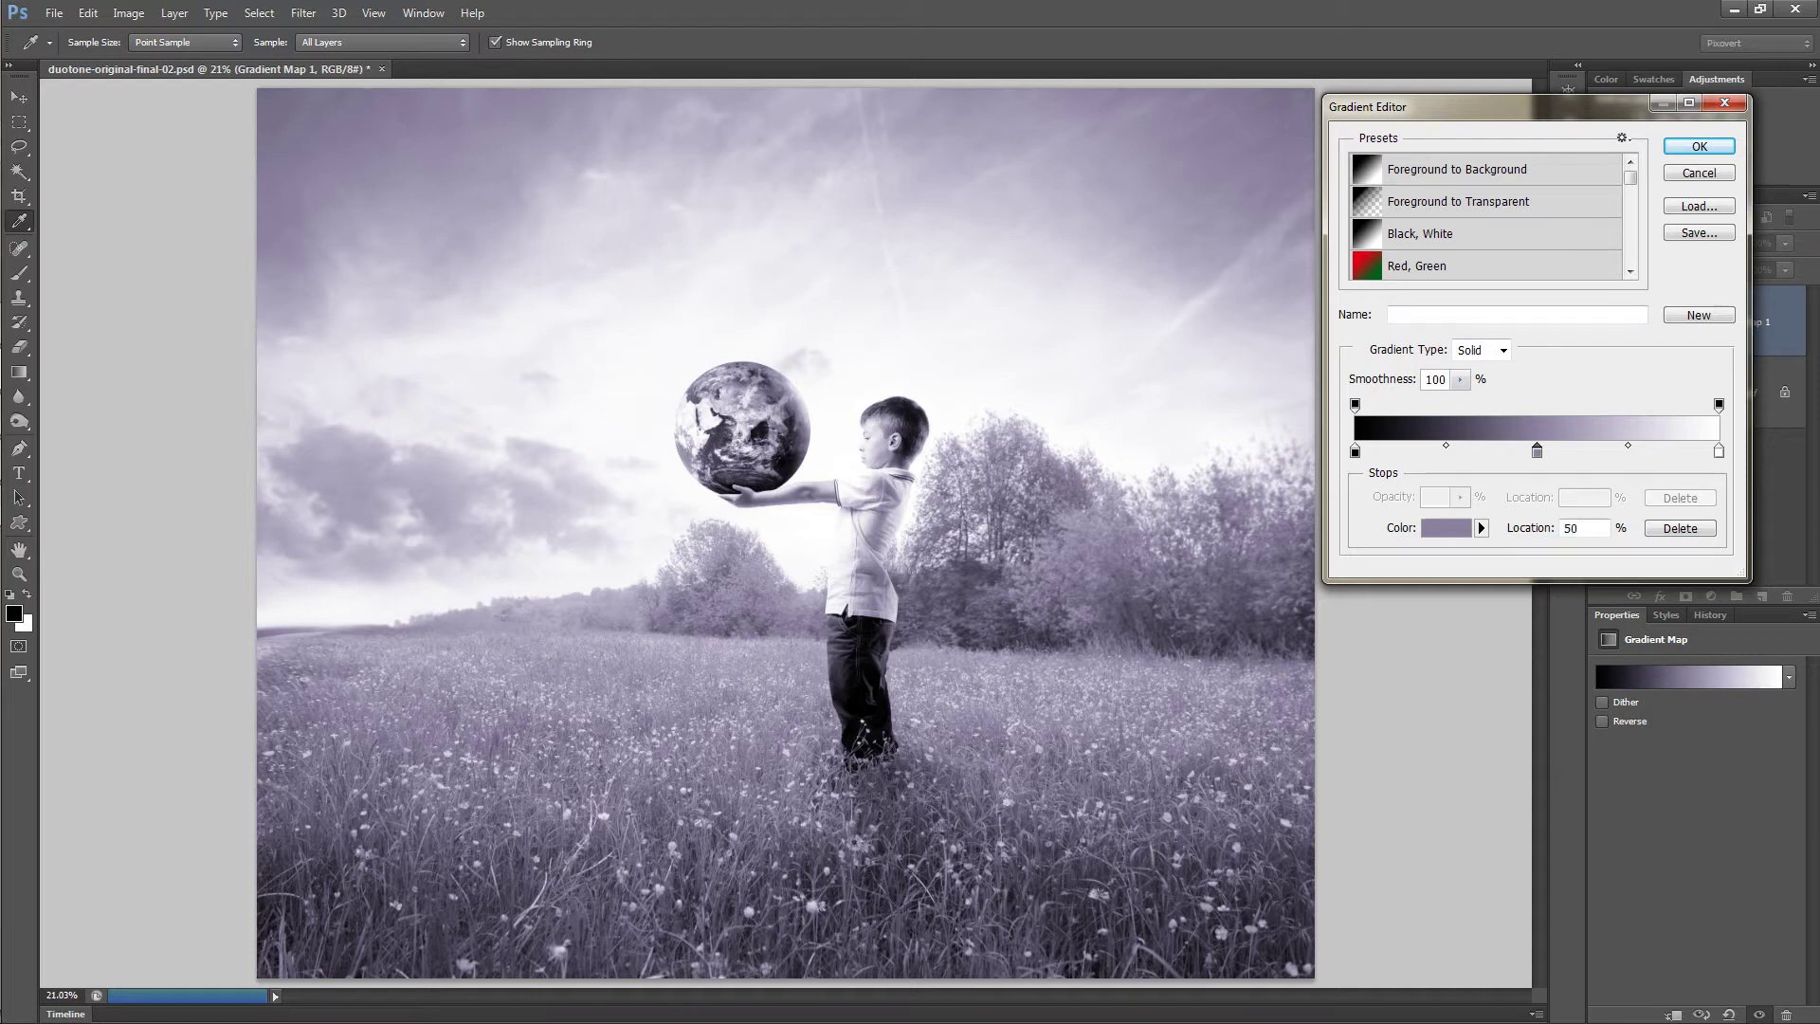
{"action": "type", "text": "Duo Awesomeness"}
{"action": "left_click", "coordinate": [1687, 315]}
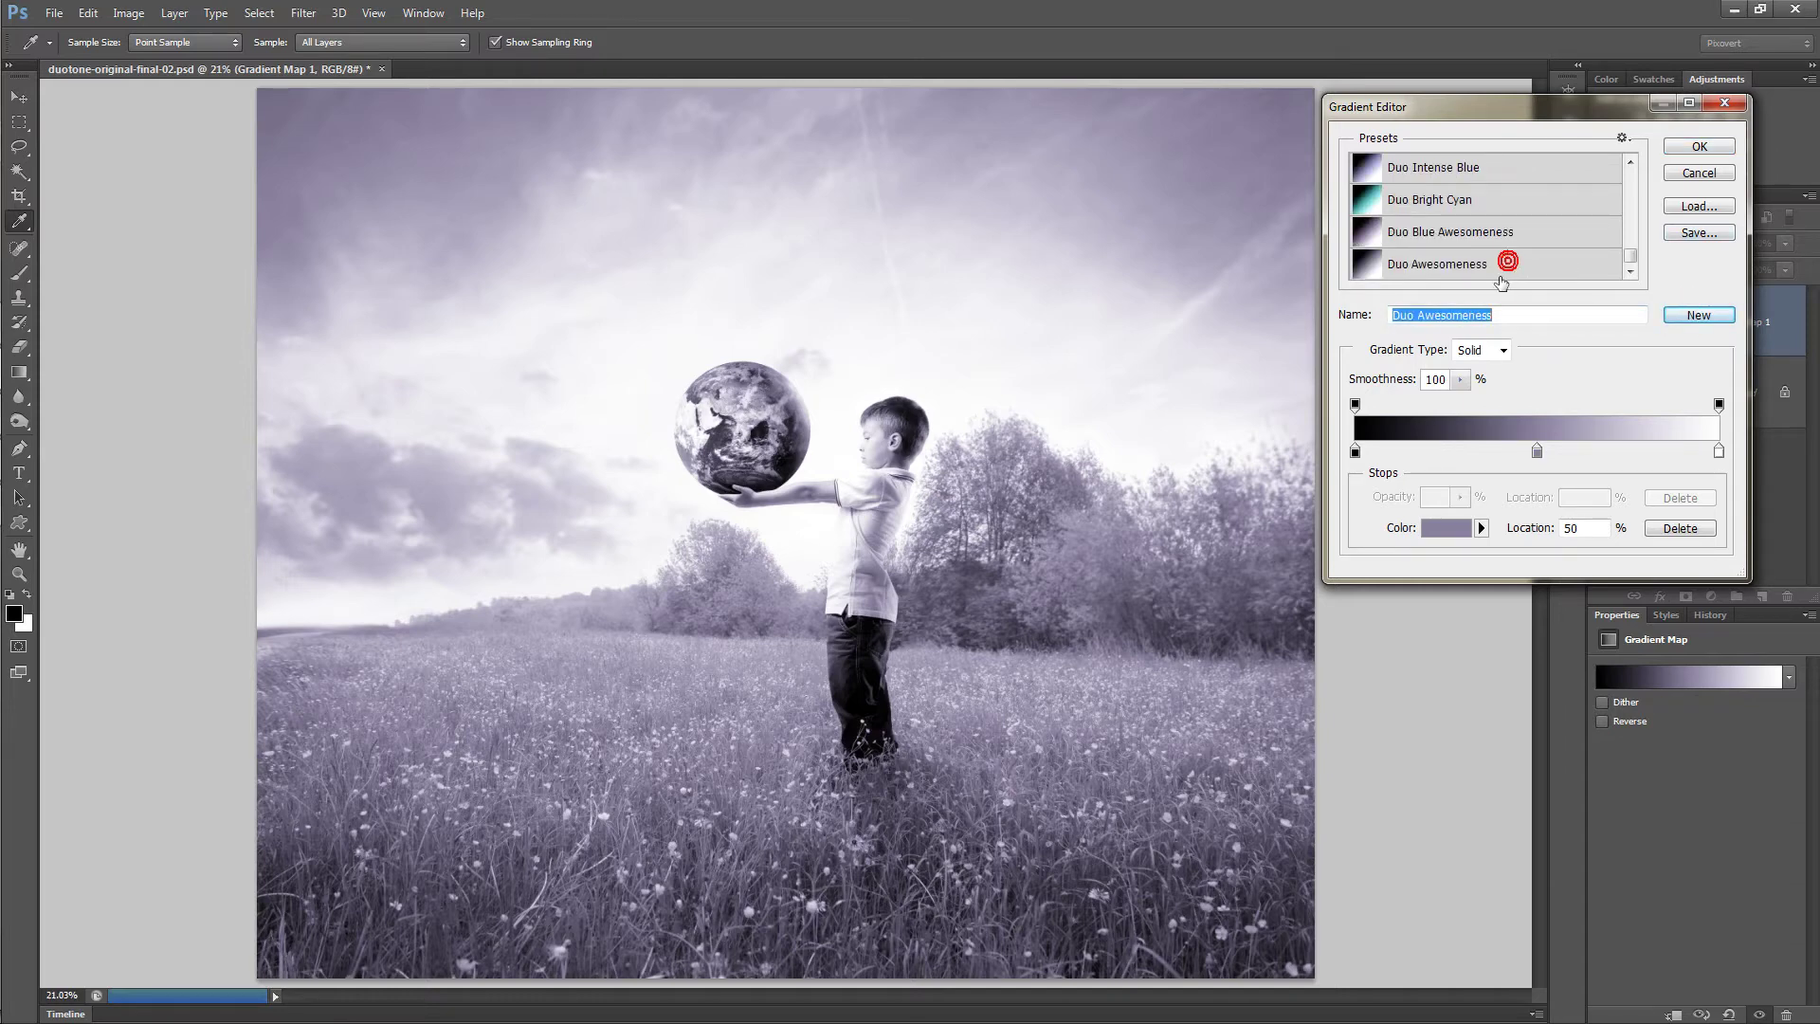
{"action": "left_click", "coordinate": [1506, 265]}
{"action": "key", "text": "Return"}
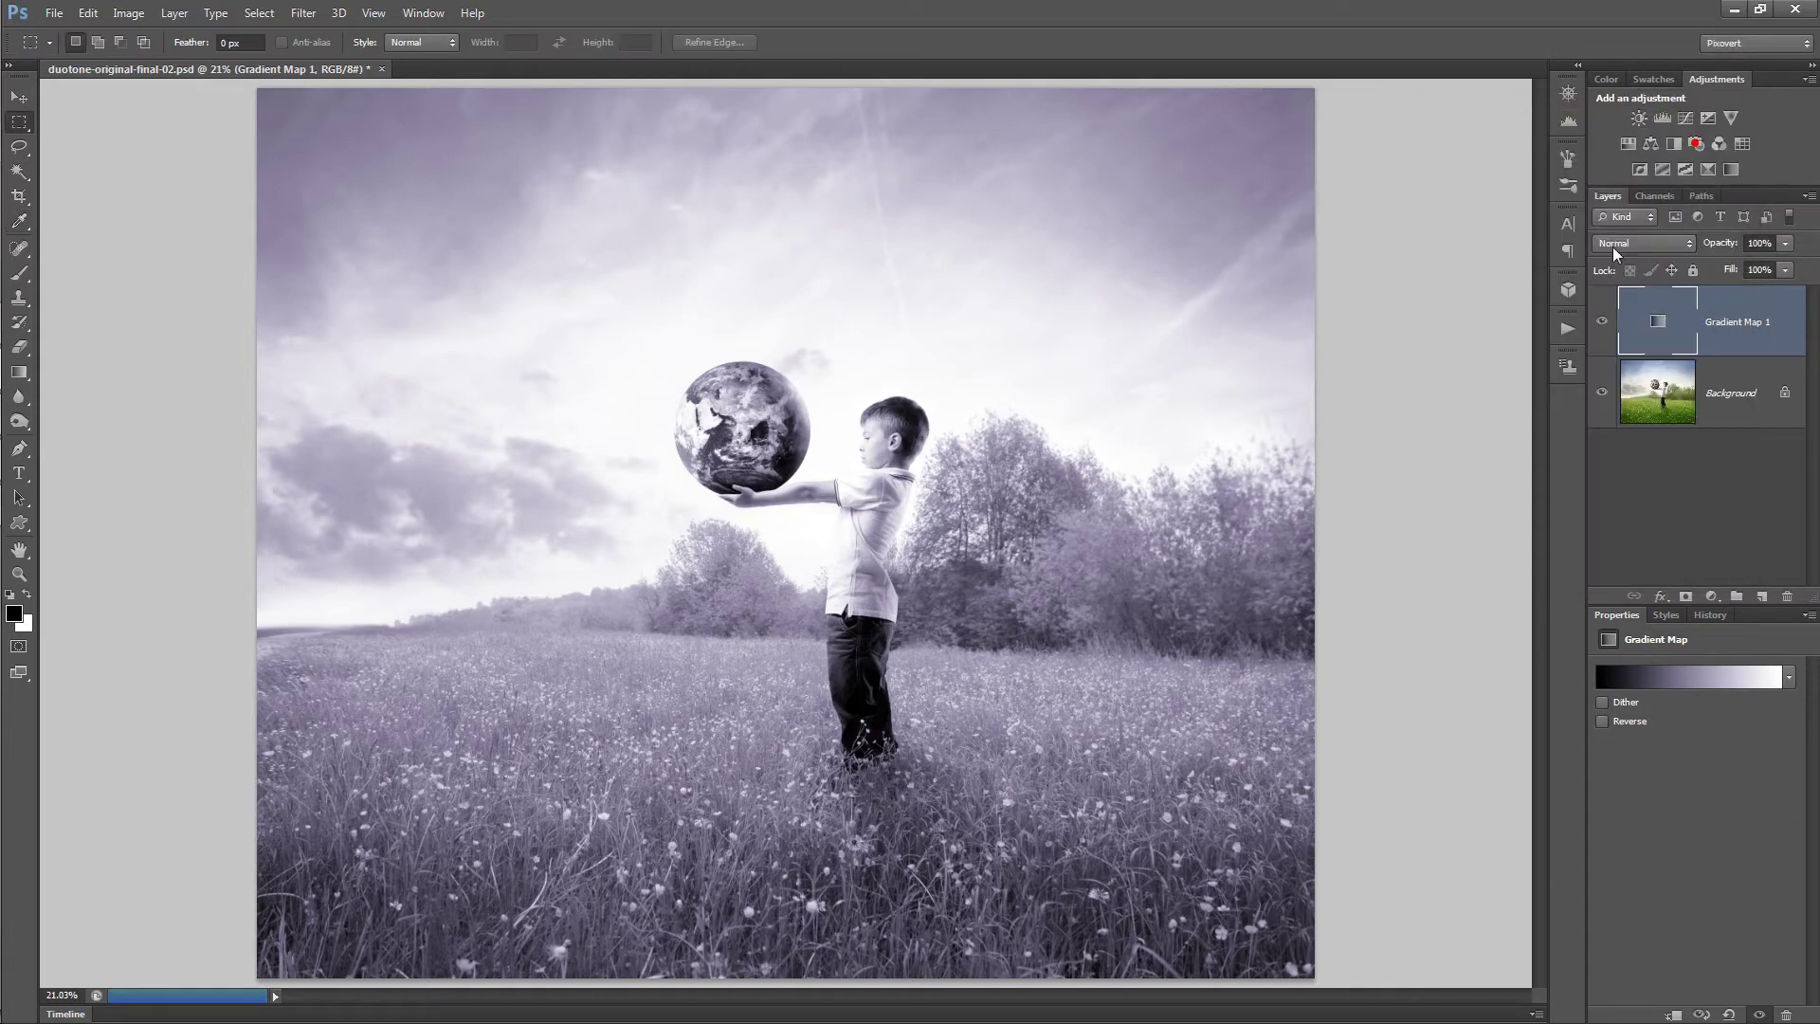
Preview several gradient presets, including dark-red-to-pink, then delete the Gradient Map 1 layer
{"action": "left_click", "coordinate": [1789, 677]}
{"action": "left_click_drag", "start_coordinate": [1778, 772], "coordinate": [1780, 807]}
{"action": "left_click", "coordinate": [1723, 785]}
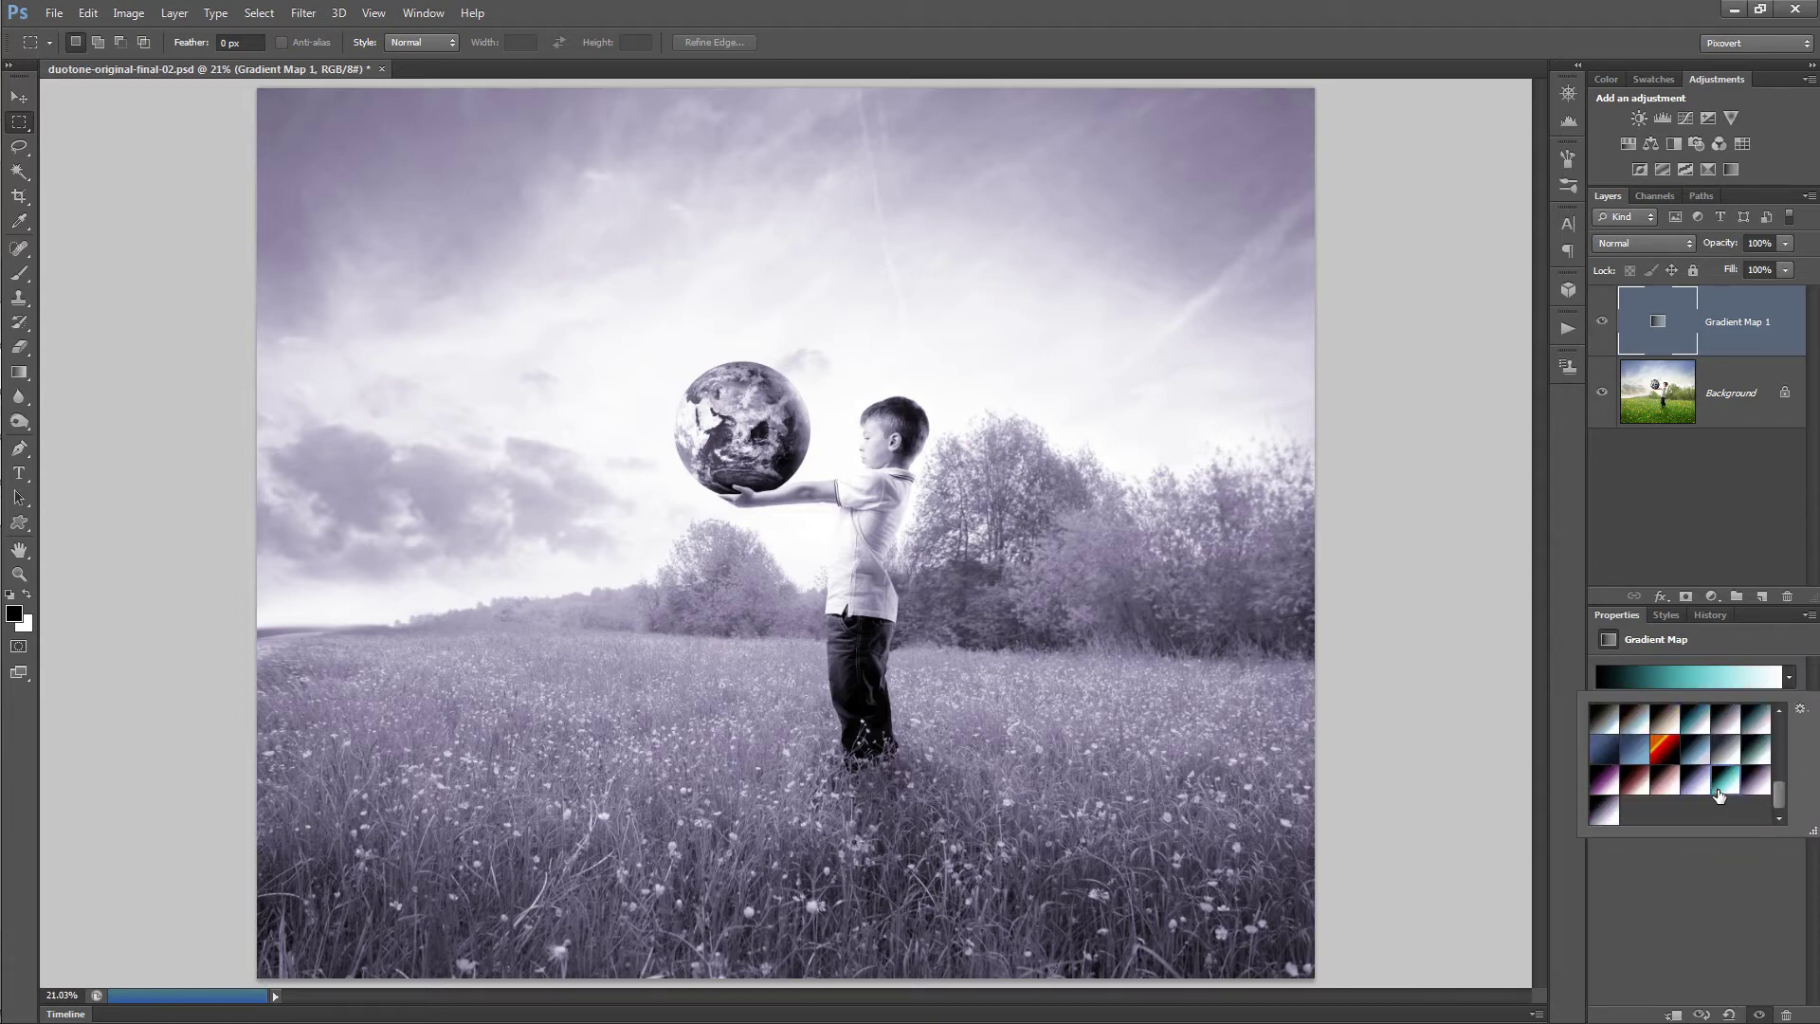
{"action": "left_click", "coordinate": [1695, 785]}
{"action": "left_click", "coordinate": [1645, 785]}
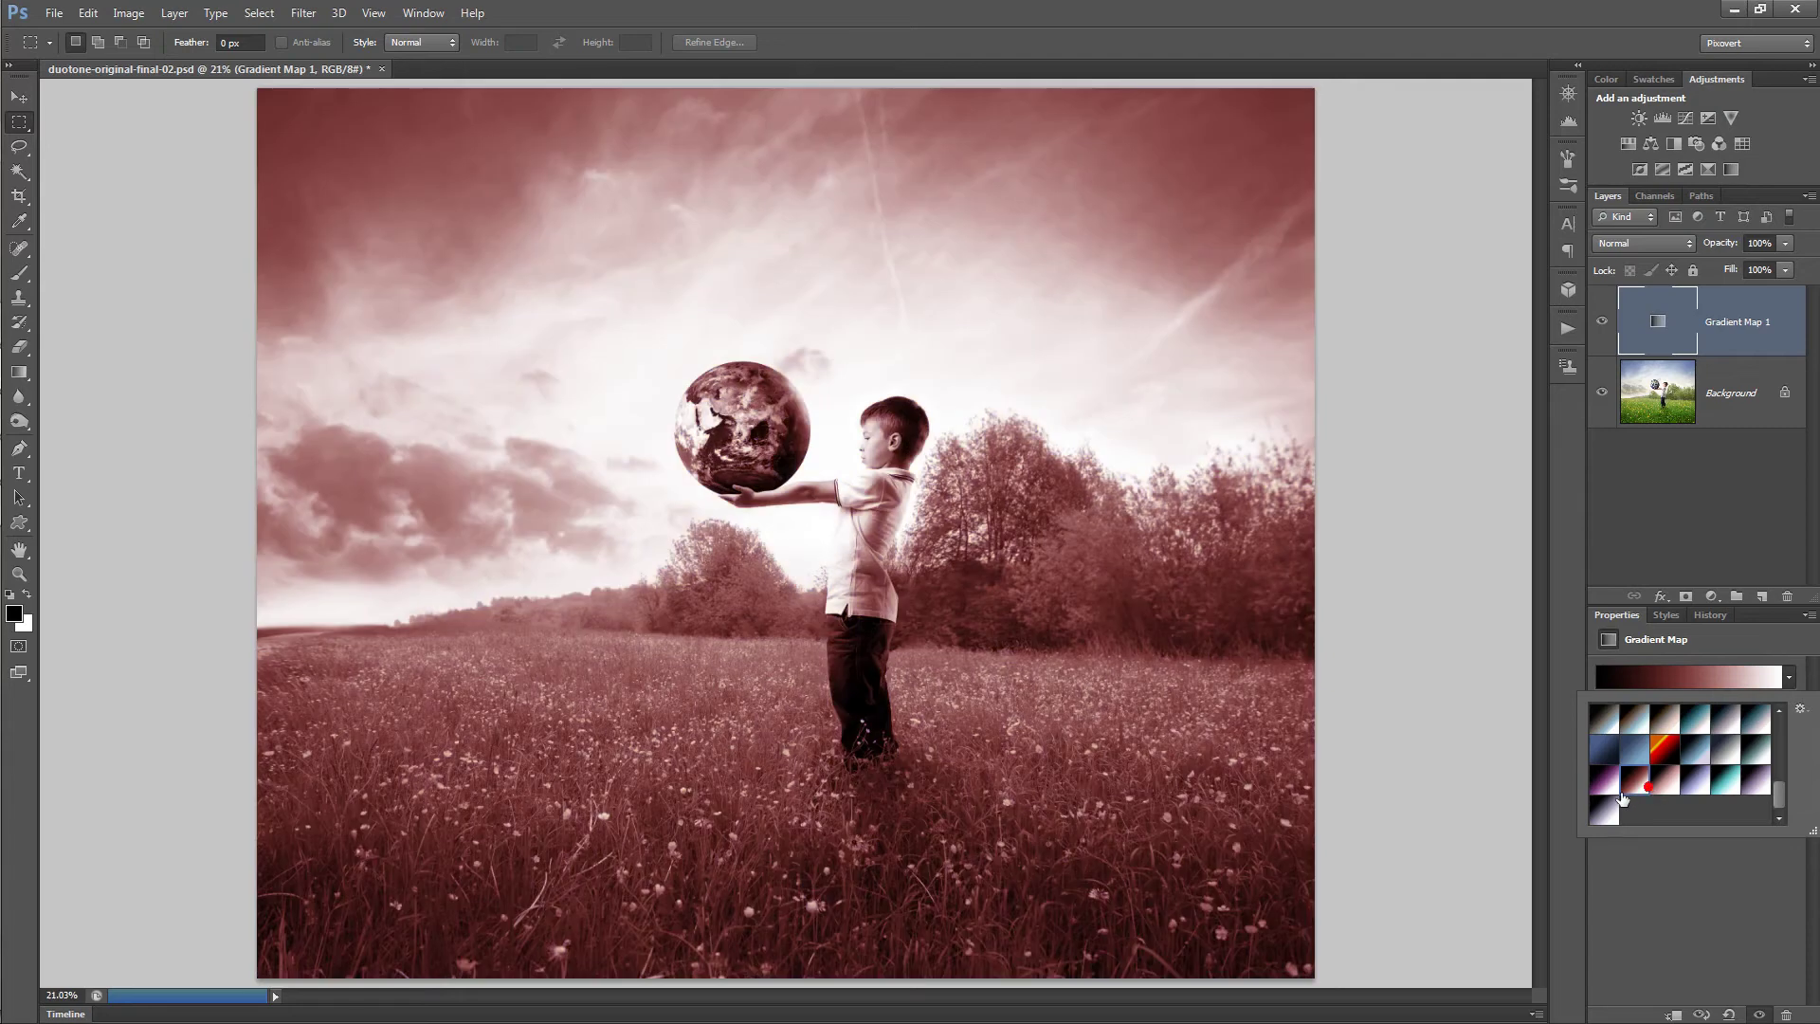
{"action": "left_click", "coordinate": [1691, 525]}
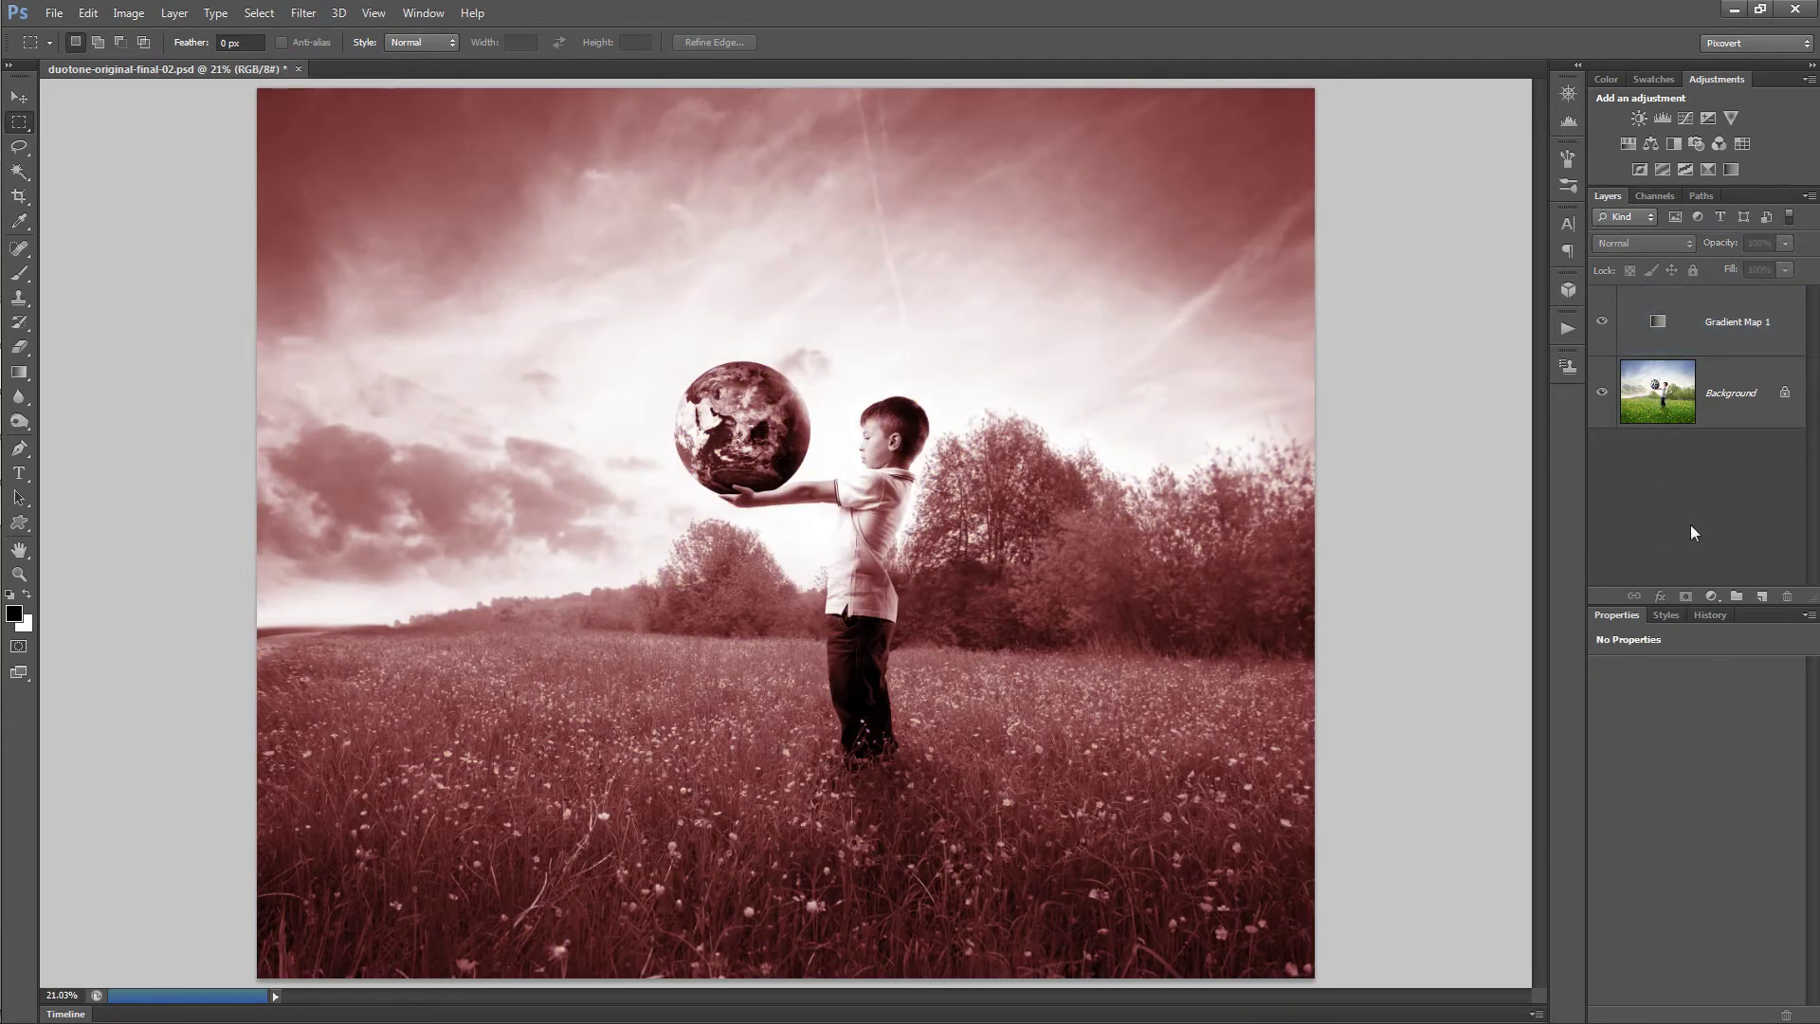
{"action": "left_click_drag", "start_coordinate": [1756, 332], "coordinate": [1786, 597]}
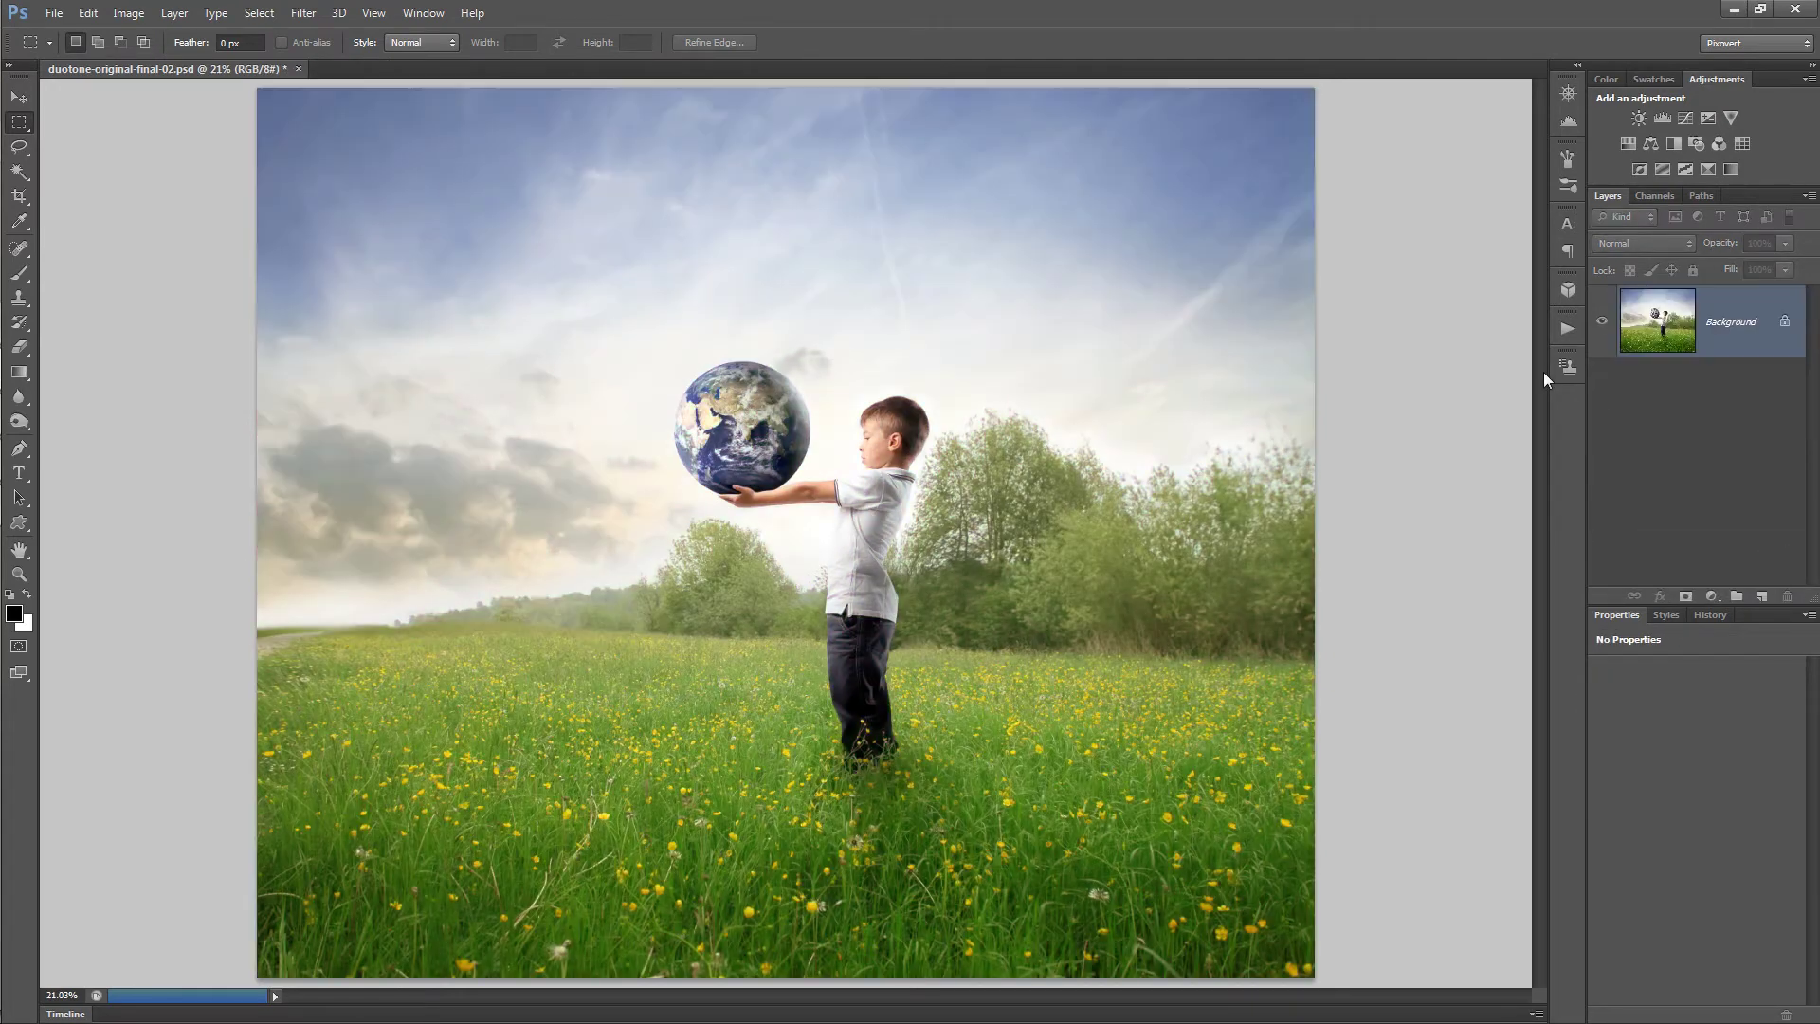
Convert the image to Grayscale, discarding its colour information
{"action": "left_click", "coordinate": [144, 19]}
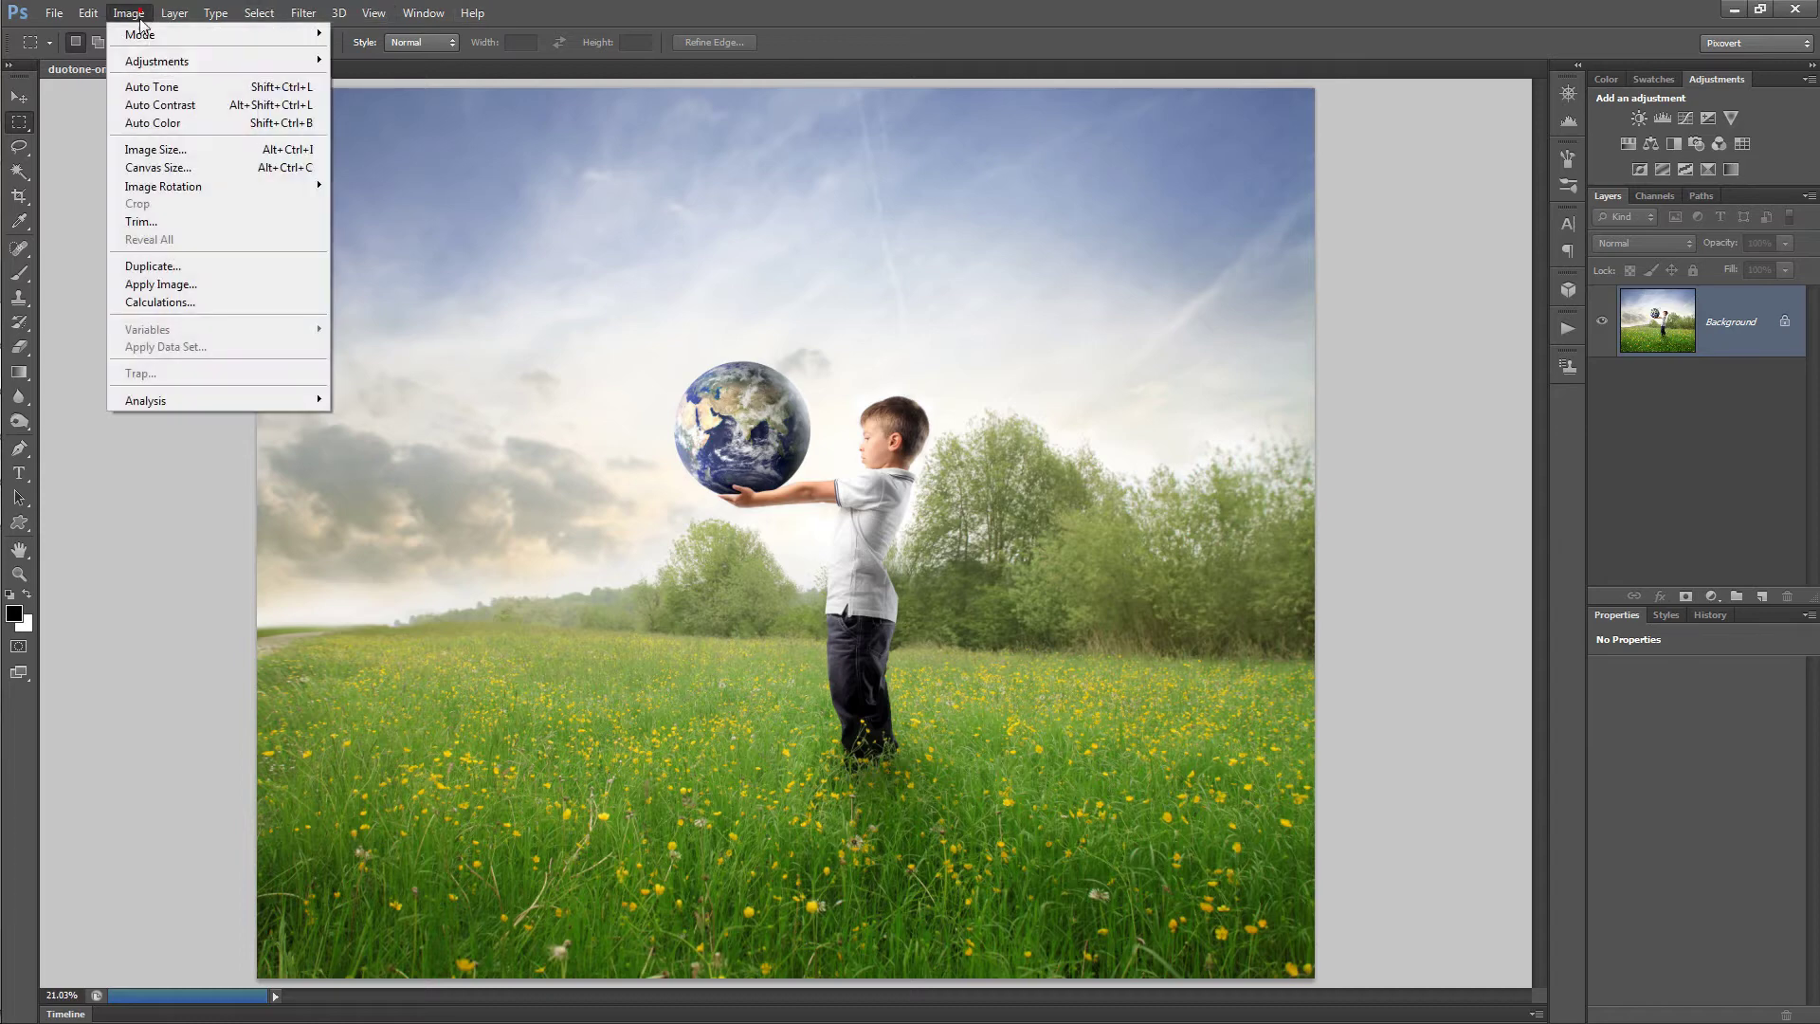
{"action": "left_click", "coordinate": [137, 32]}
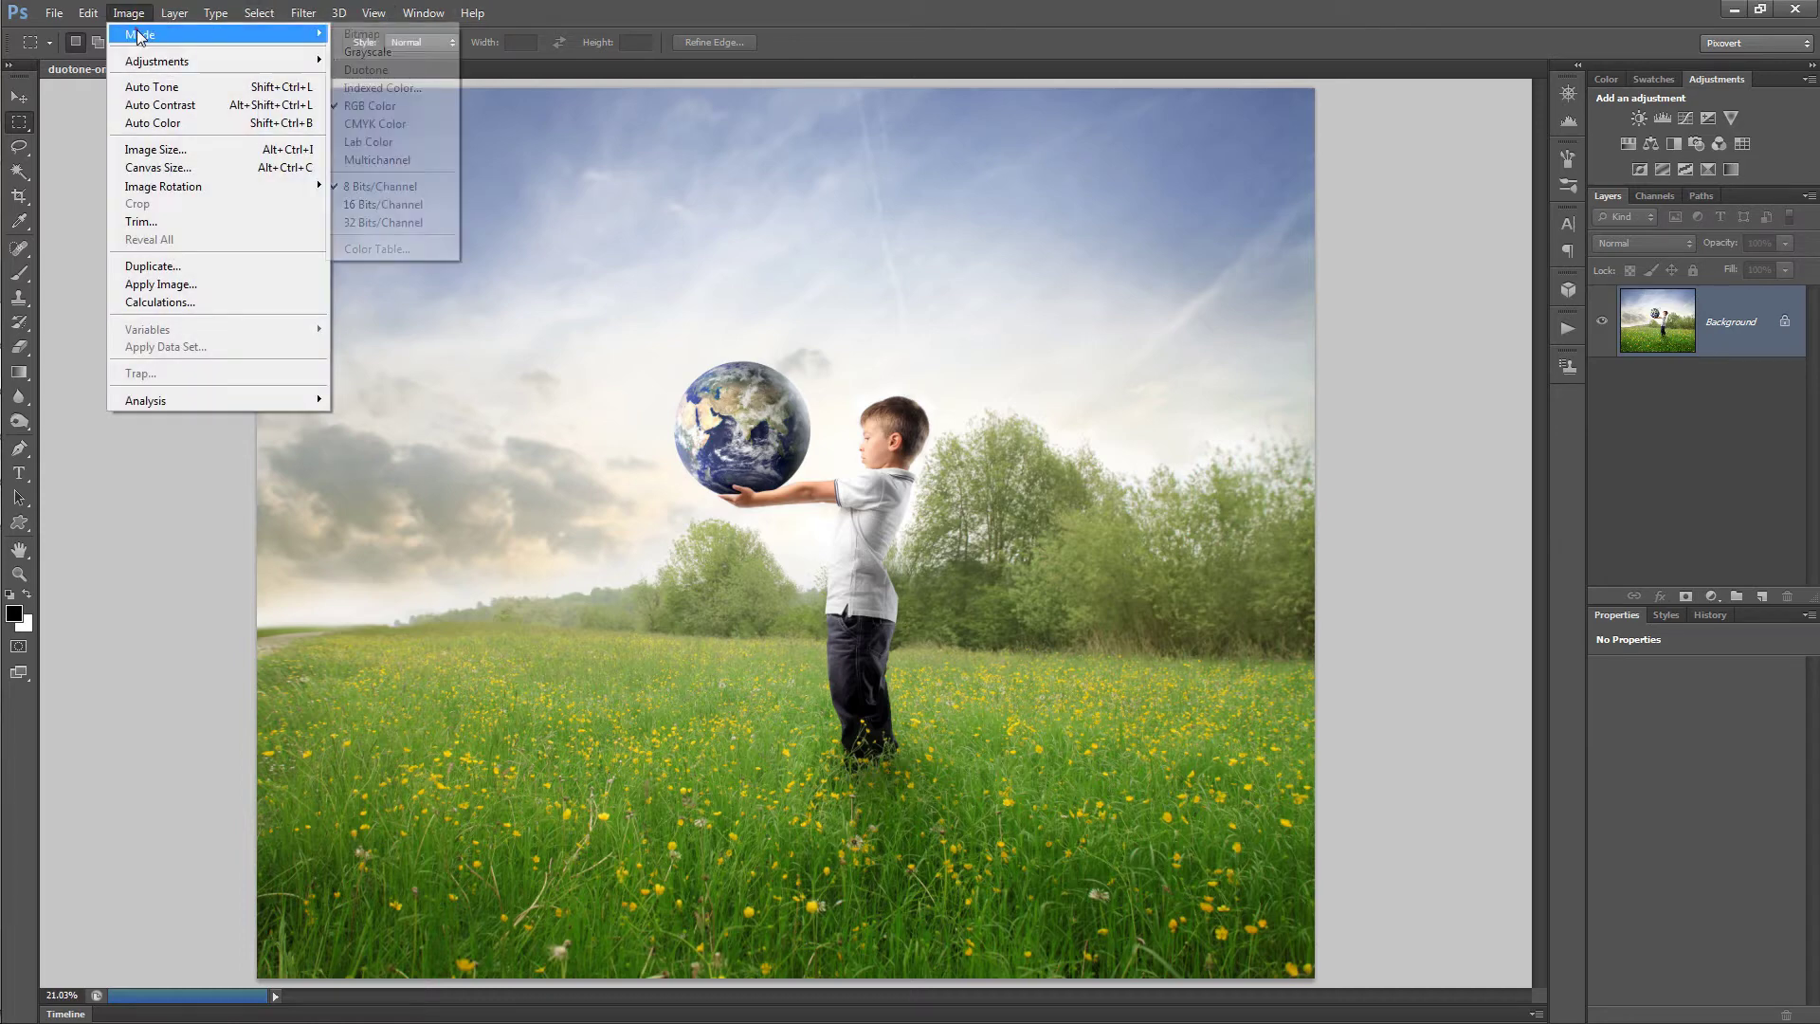
{"action": "left_click", "coordinate": [368, 51]}
{"action": "left_click", "coordinate": [829, 412]}
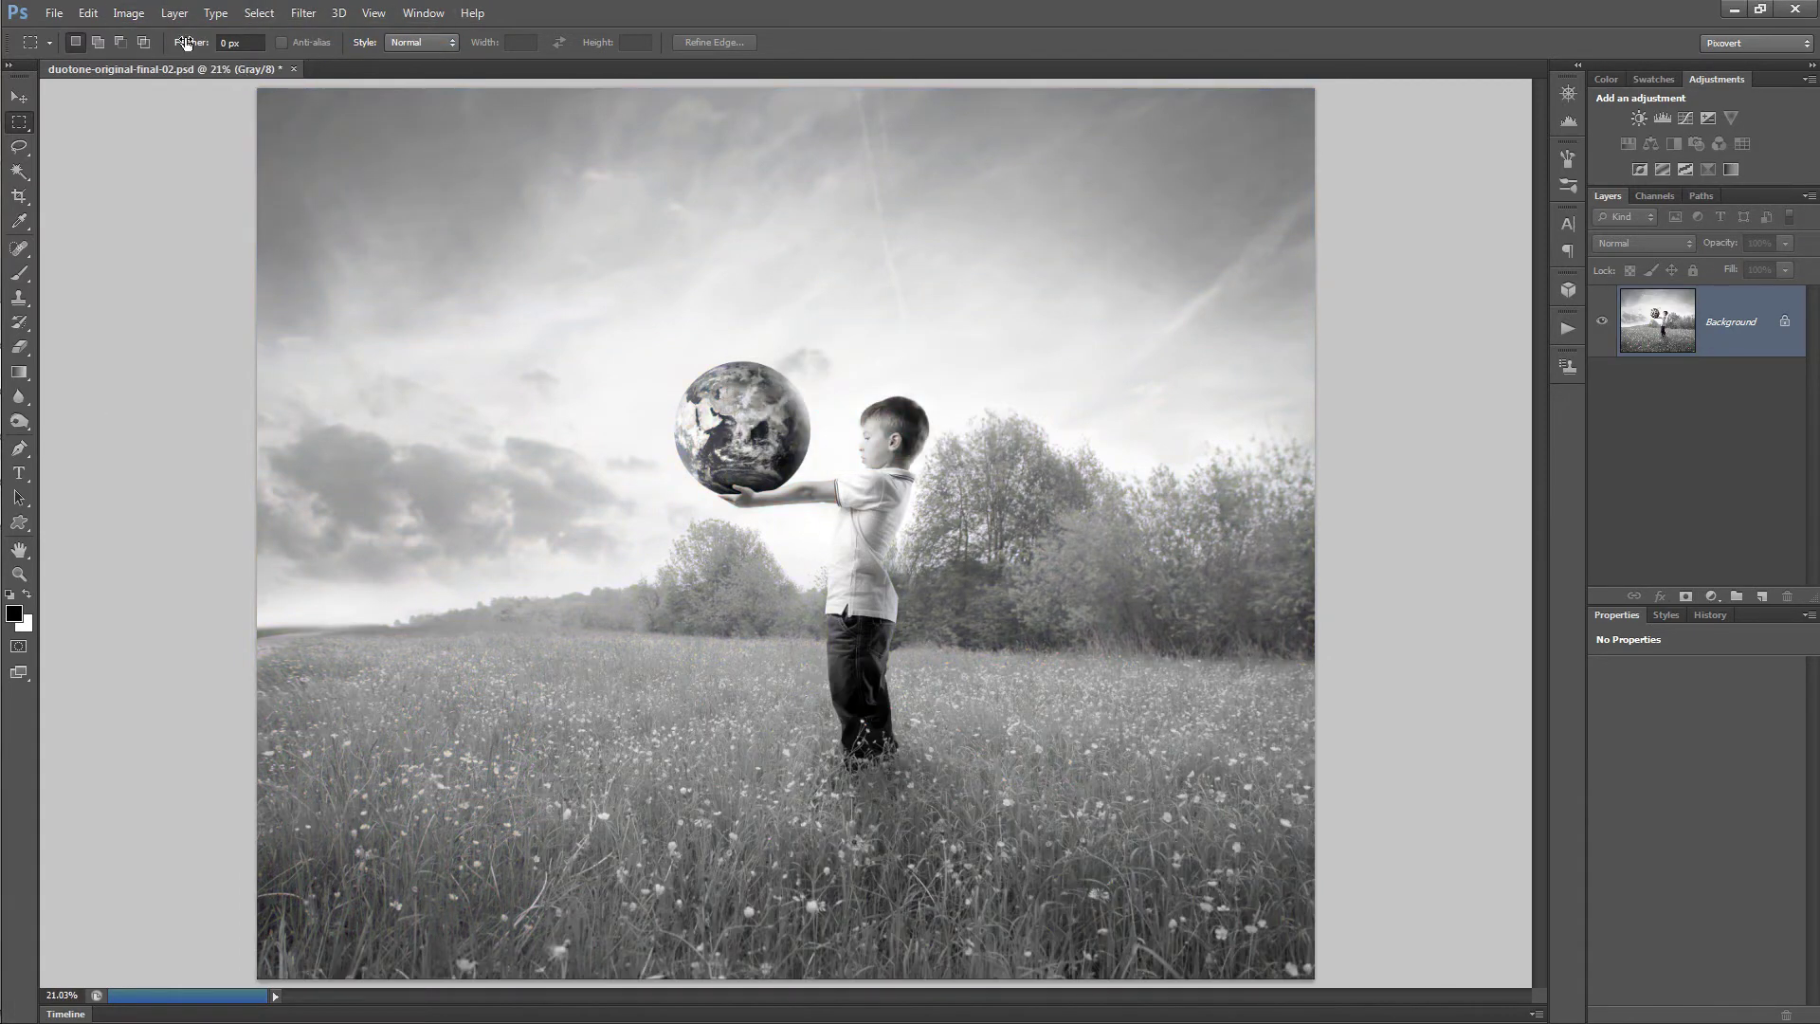
Switch to Duotone mode and preview the cyan bl 4, then BMY sepia 1 presets
{"action": "left_click", "coordinate": [129, 13]}
{"action": "mouse_move", "coordinate": [145, 36]}
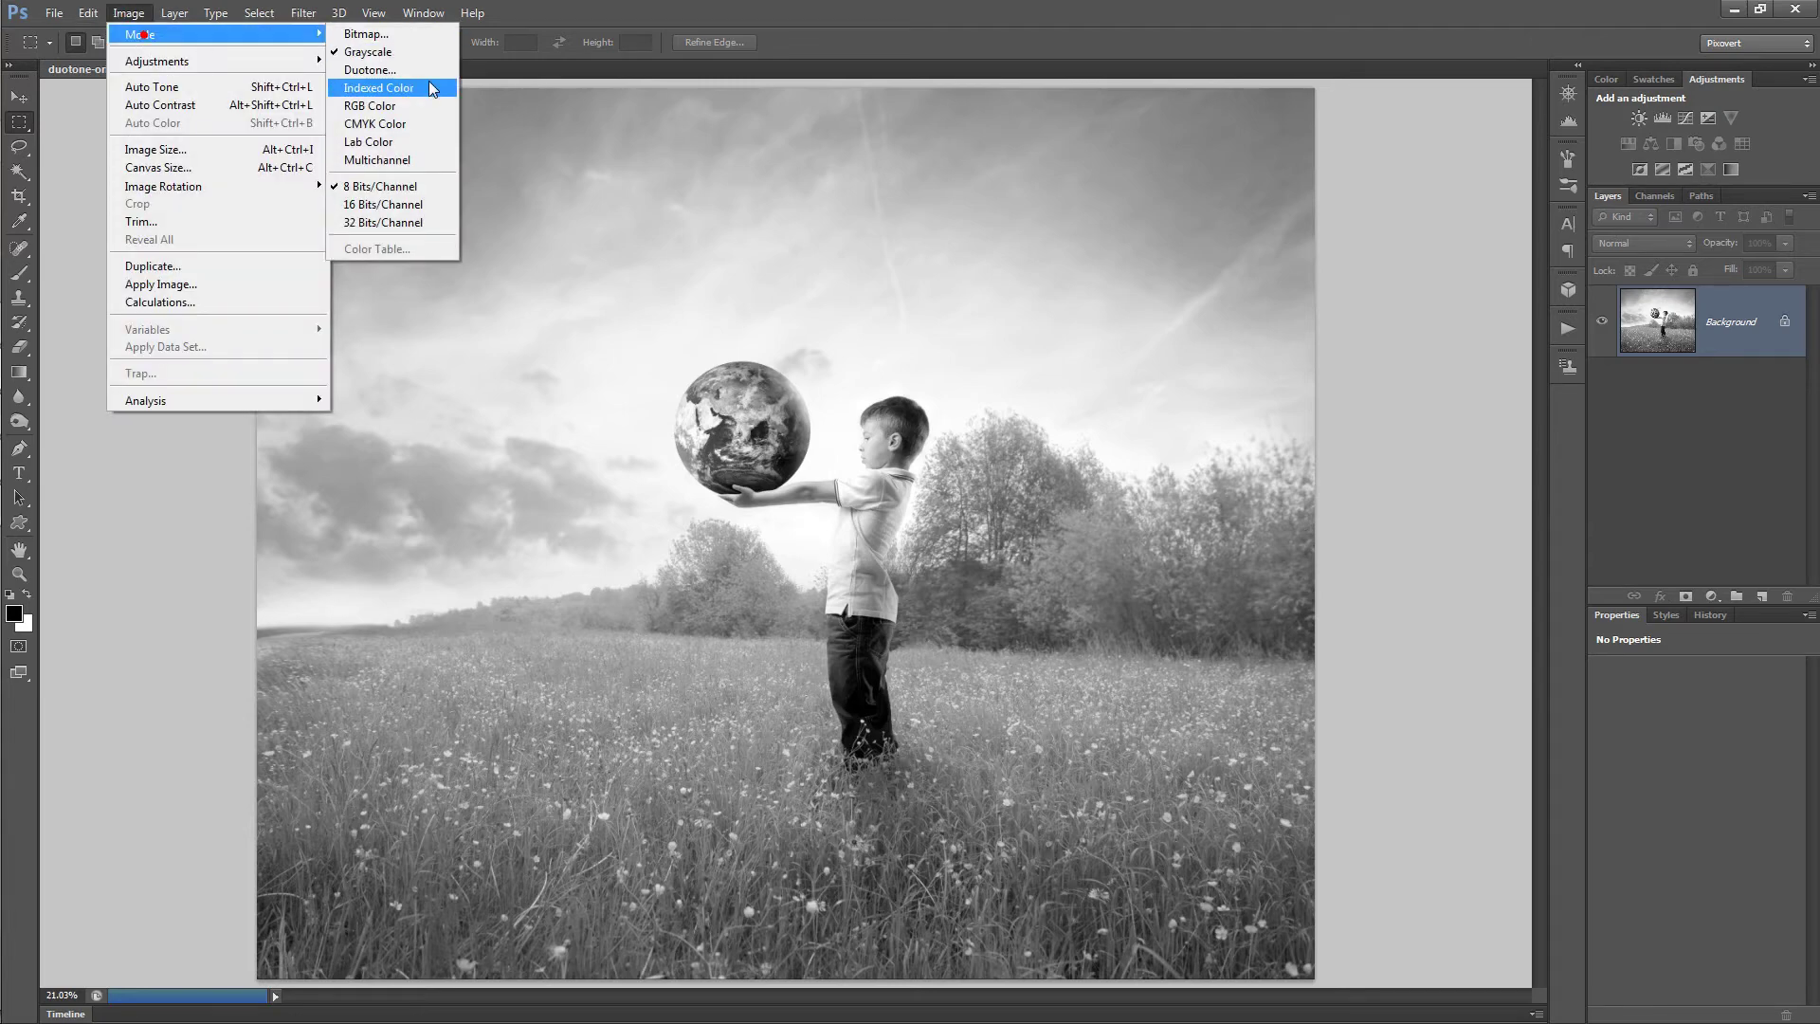
{"action": "left_click", "coordinate": [369, 69]}
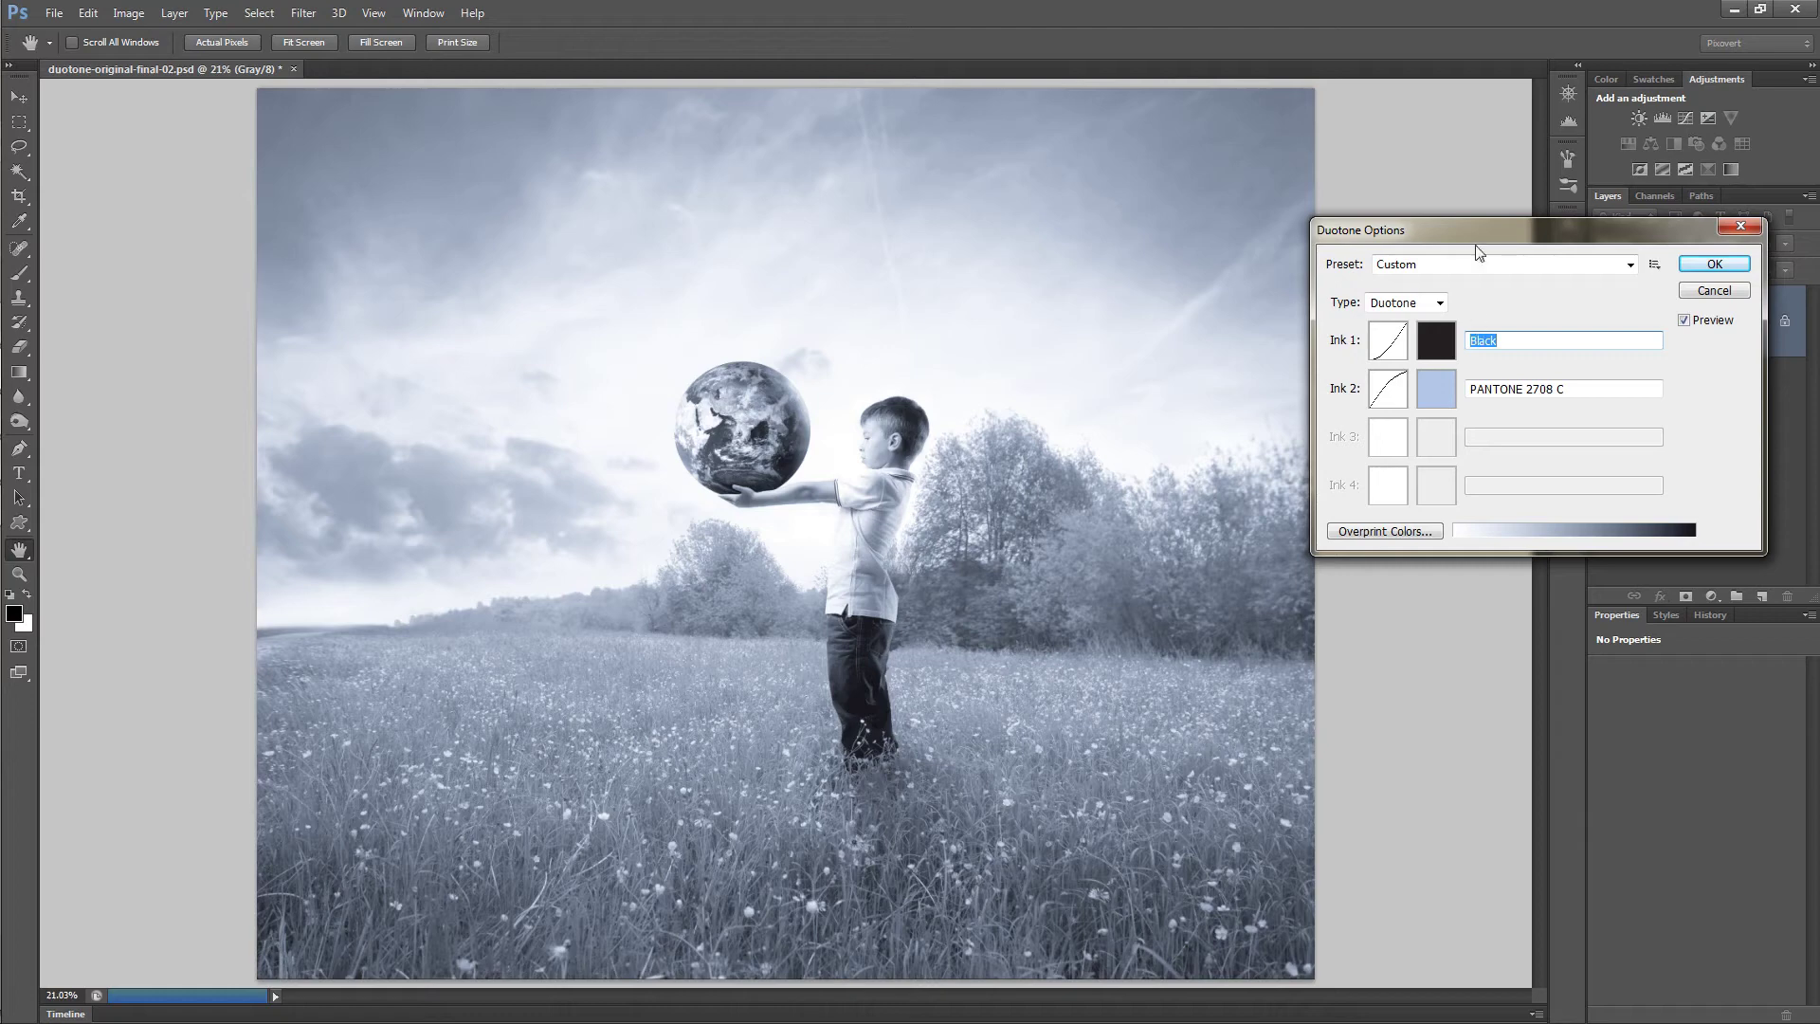
{"action": "left_click", "coordinate": [1488, 264]}
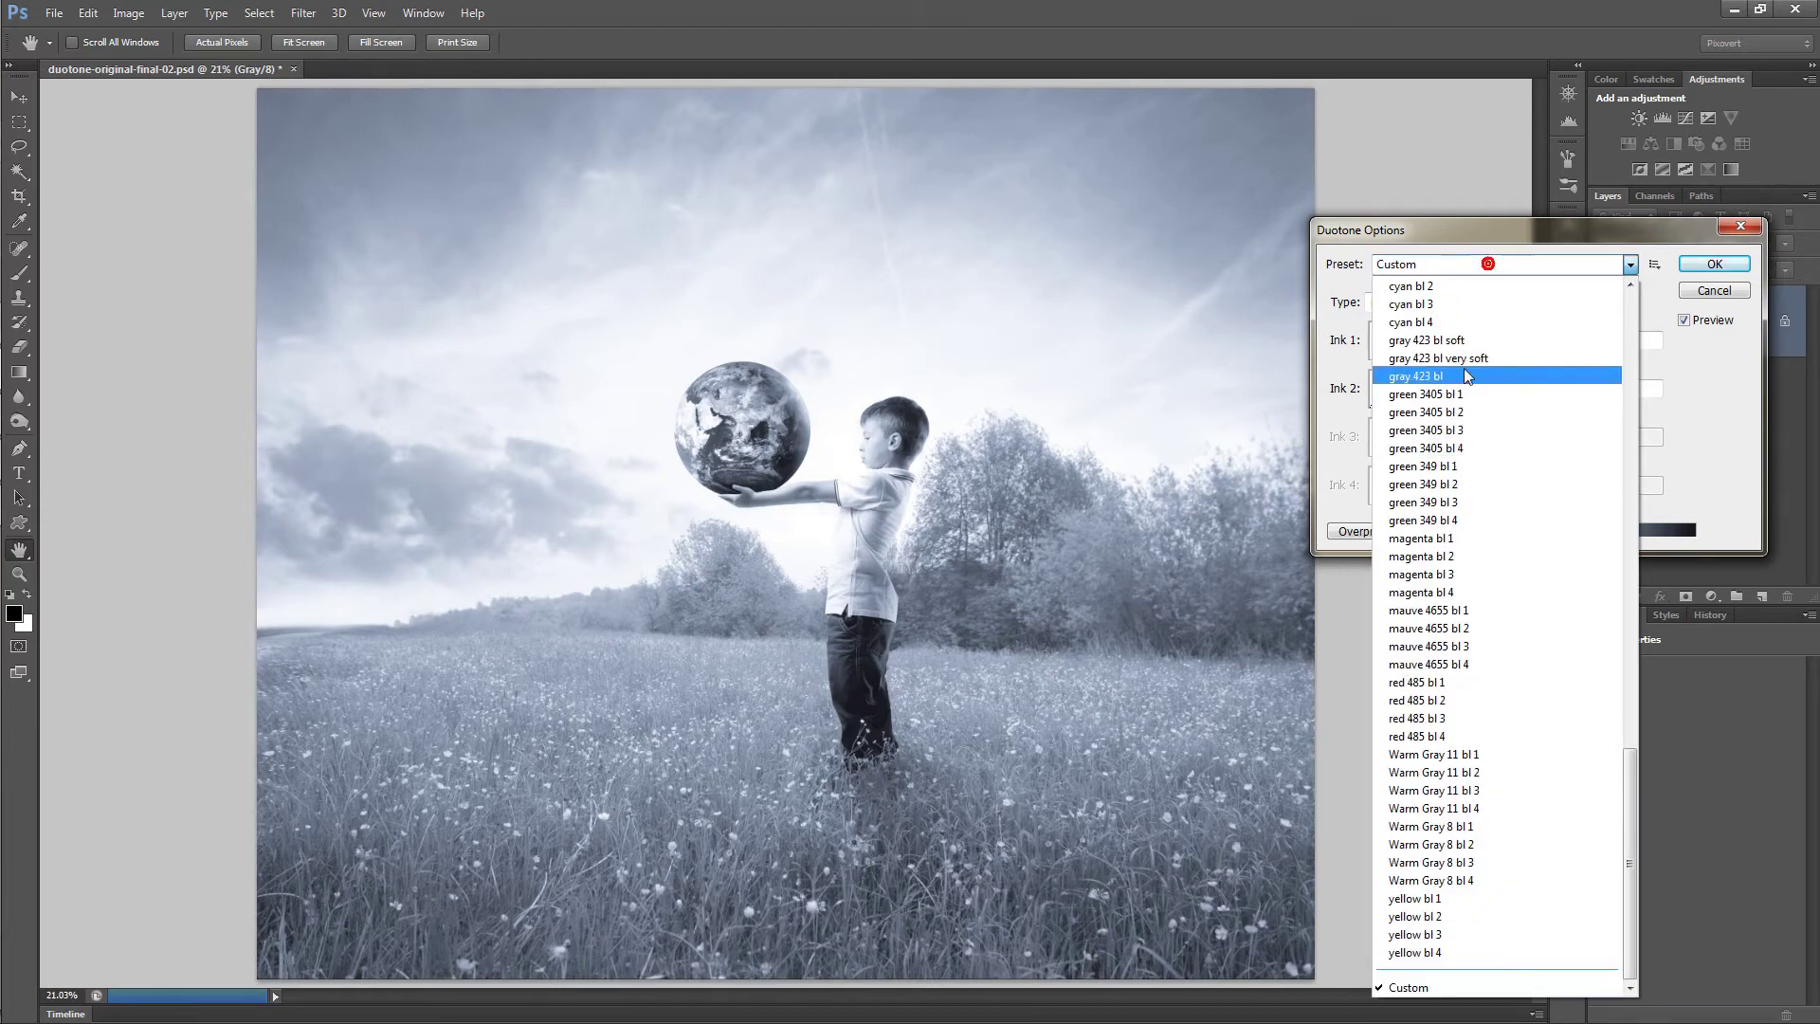
{"action": "left_click", "coordinate": [1458, 321]}
{"action": "left_click", "coordinate": [1446, 264]}
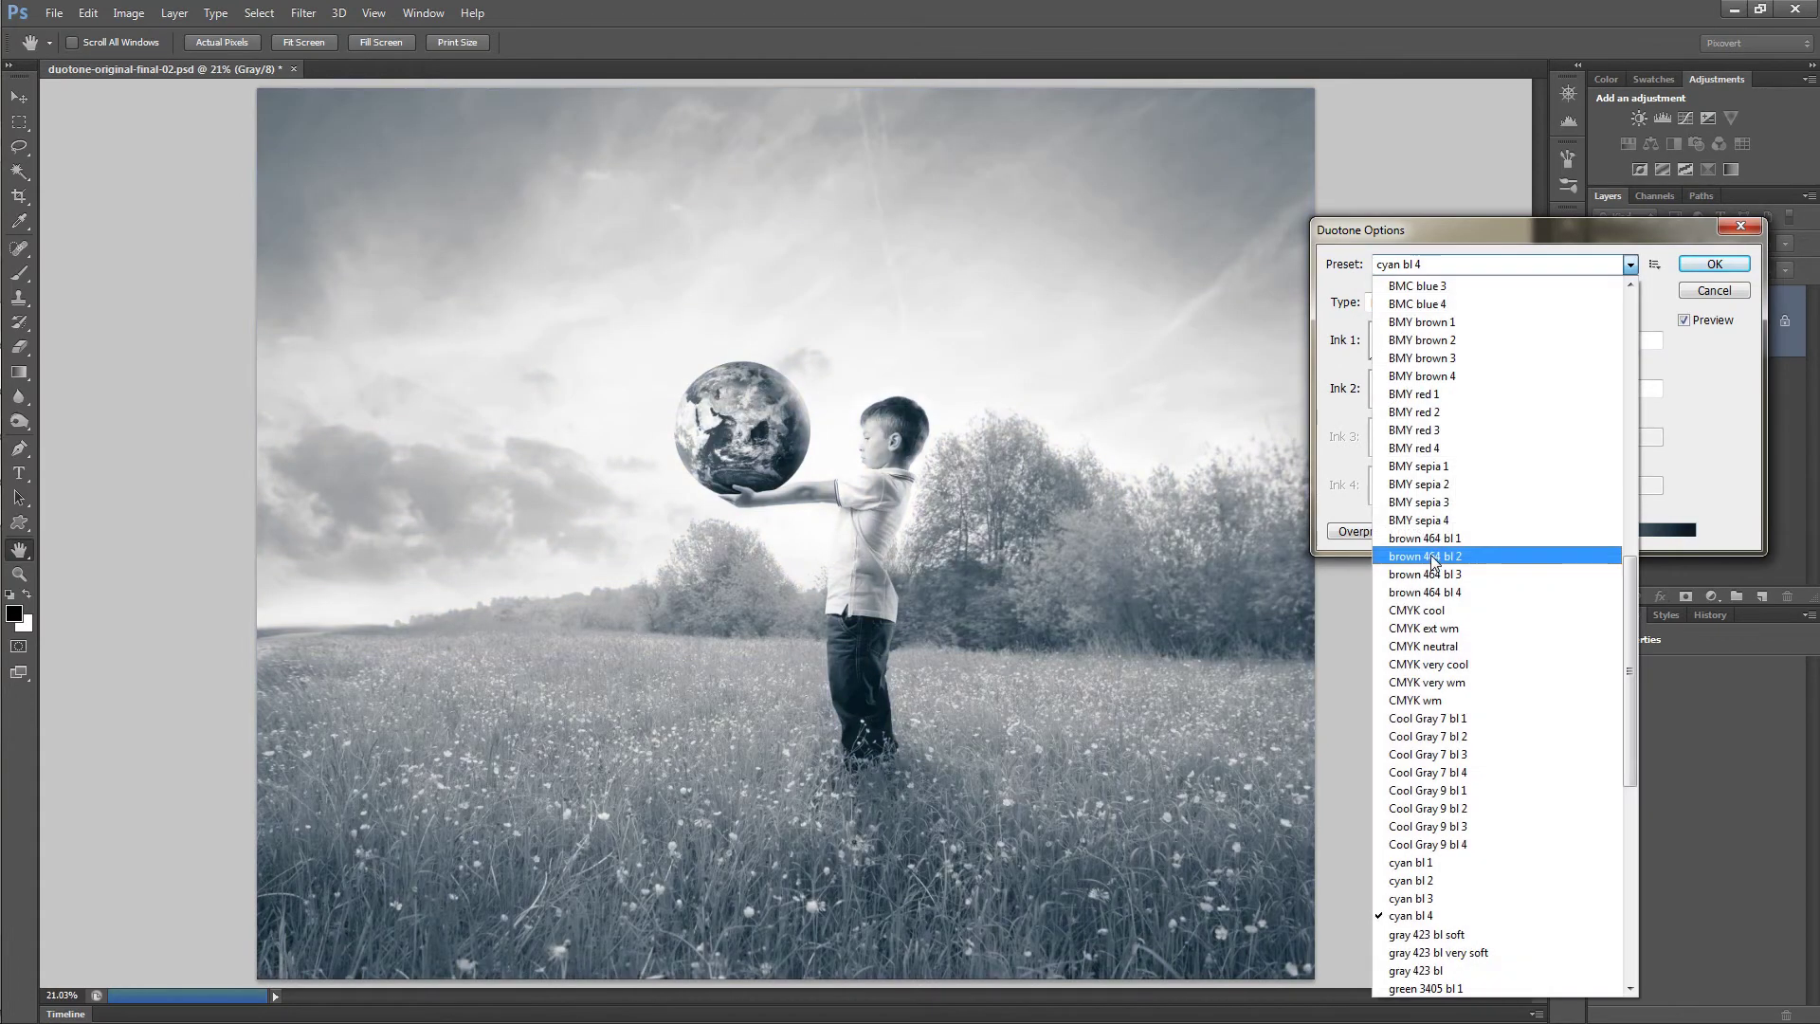
{"action": "left_click", "coordinate": [1419, 466]}
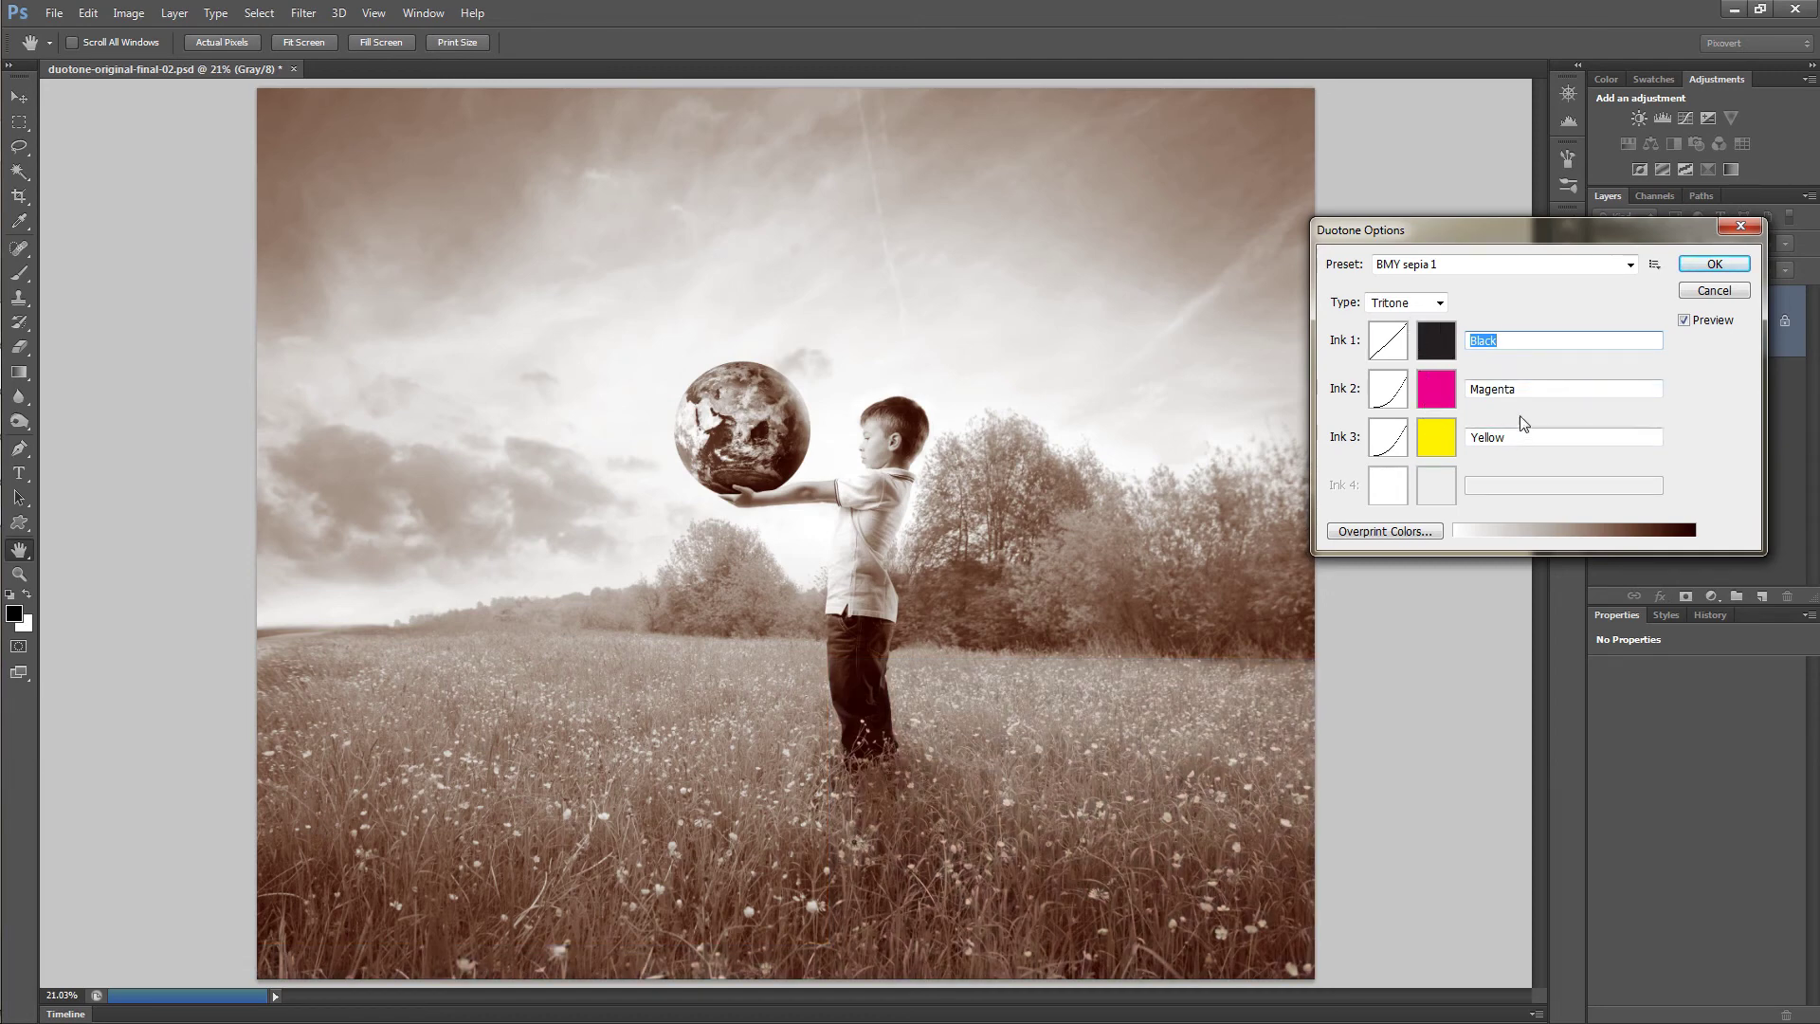
Load the CMYK very wm preset and set the second ink to PANTONE 2935 C
{"action": "left_click", "coordinate": [1477, 265]}
{"action": "left_click", "coordinate": [1483, 503]}
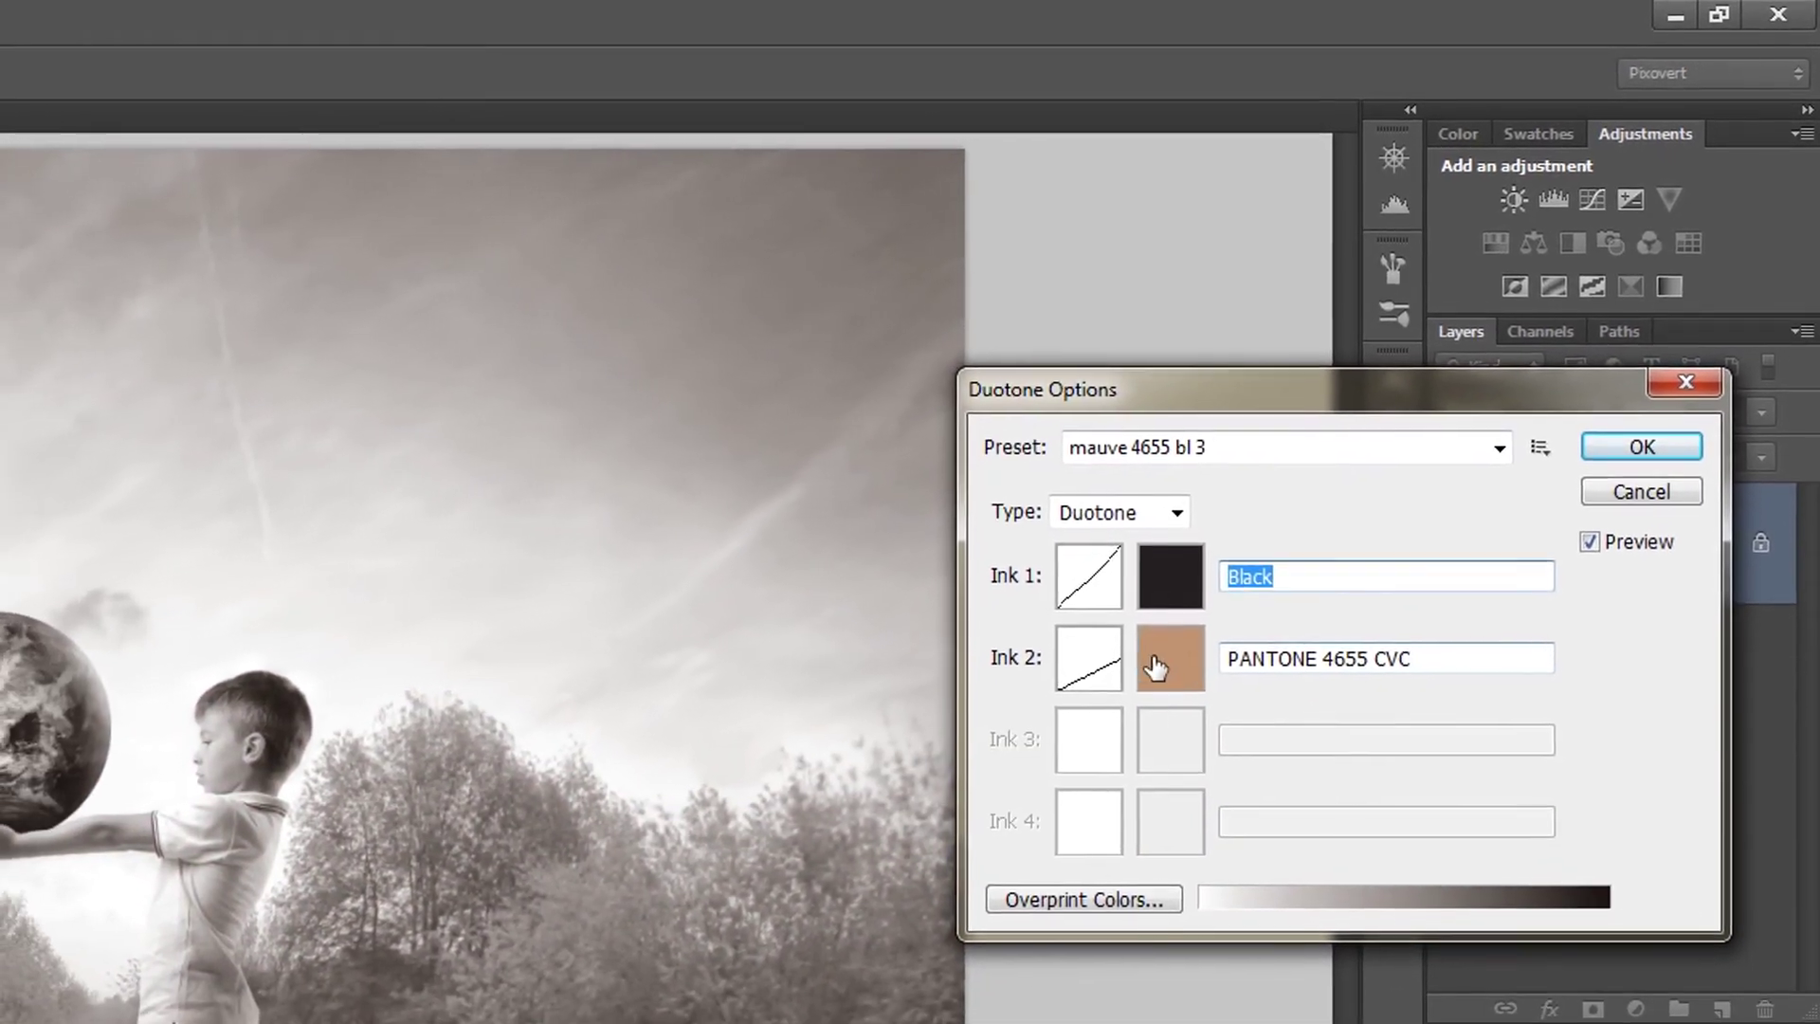
{"action": "left_click", "coordinate": [1195, 662]}
{"action": "left_click", "coordinate": [1271, 717]}
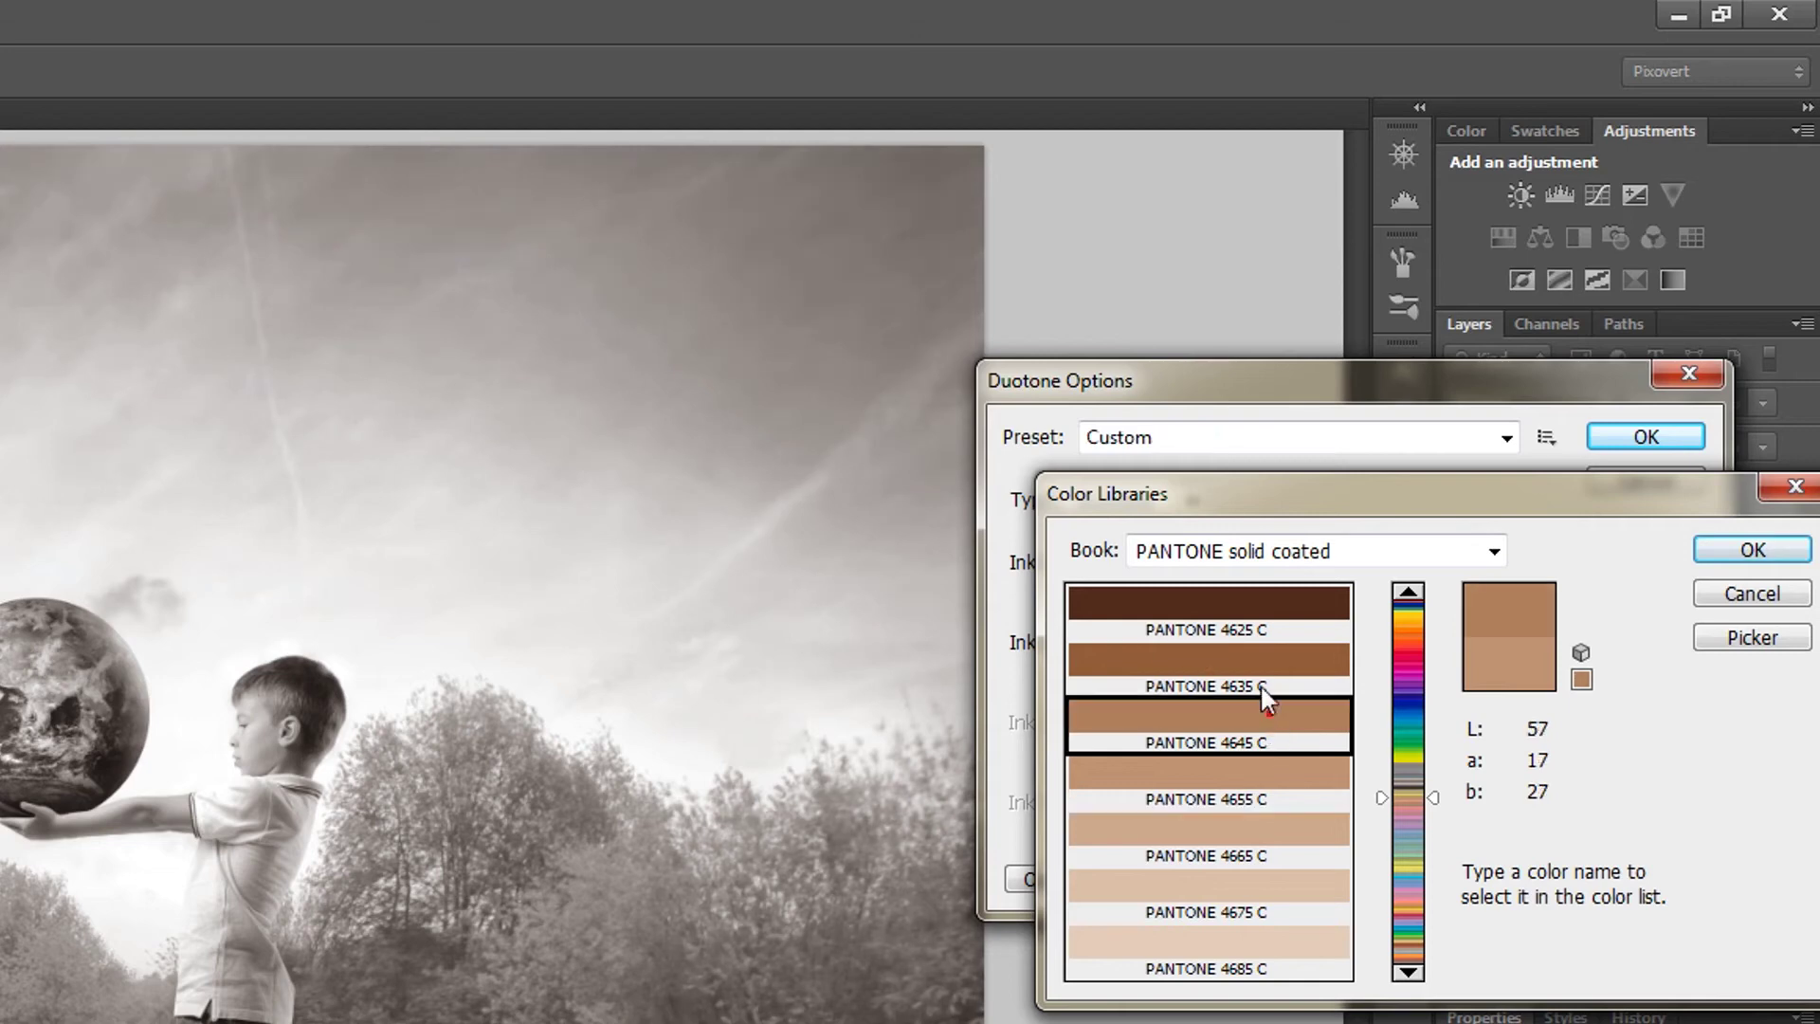
{"action": "left_click", "coordinate": [1259, 668]}
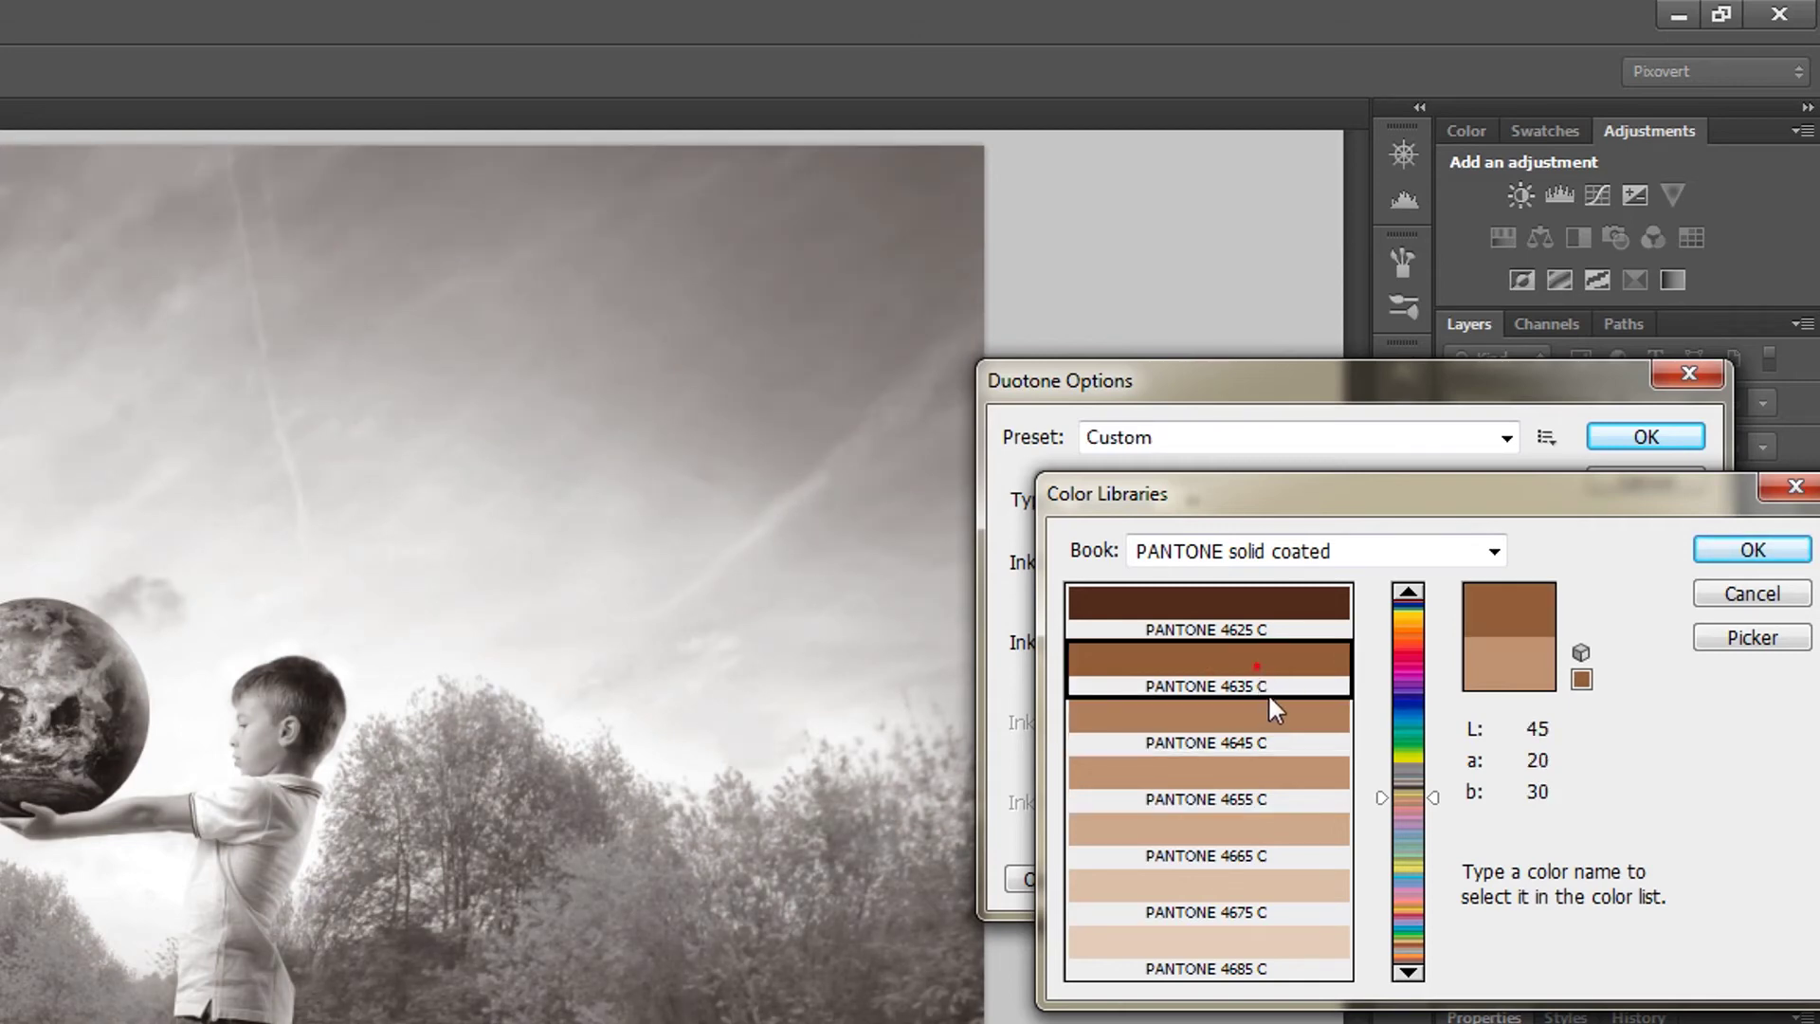
{"action": "left_click", "coordinate": [1420, 712]}
{"action": "left_click", "coordinate": [1282, 763]}
{"action": "left_click", "coordinate": [1752, 550]}
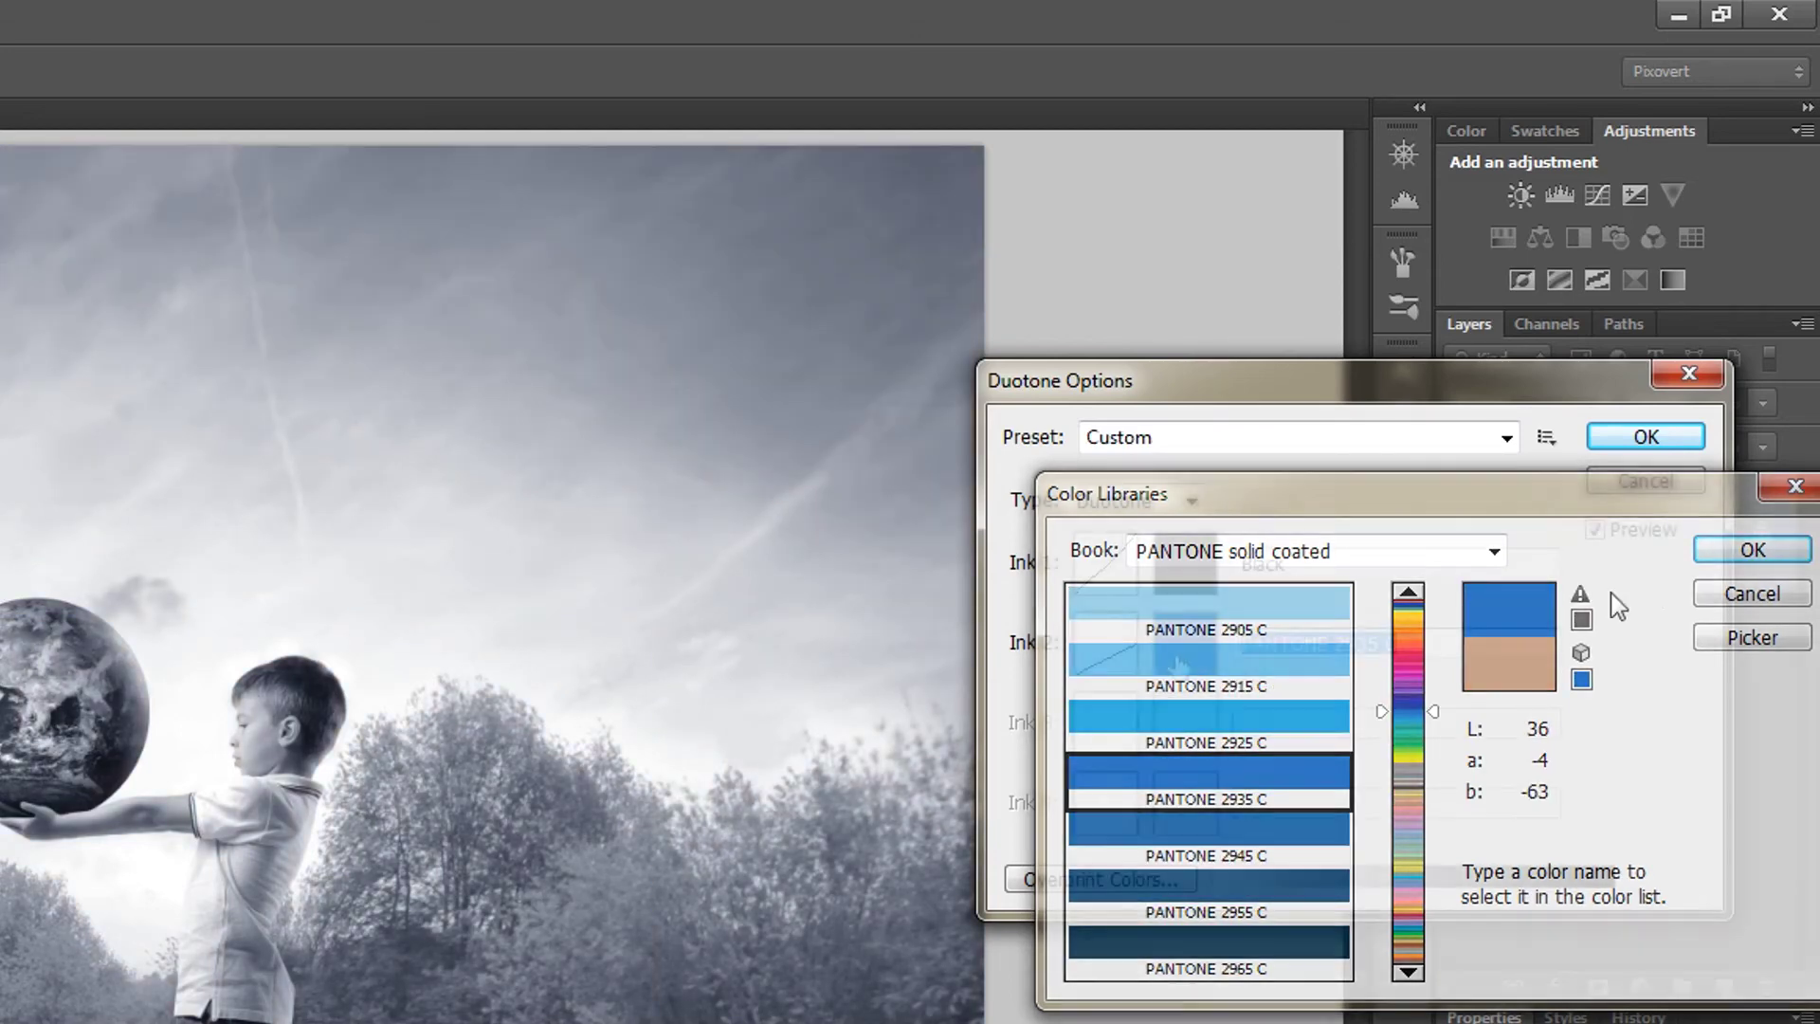
Raise the 50% and 100% points on Ink 2's curve for a deeper blue
{"action": "left_click", "coordinate": [1109, 661]}
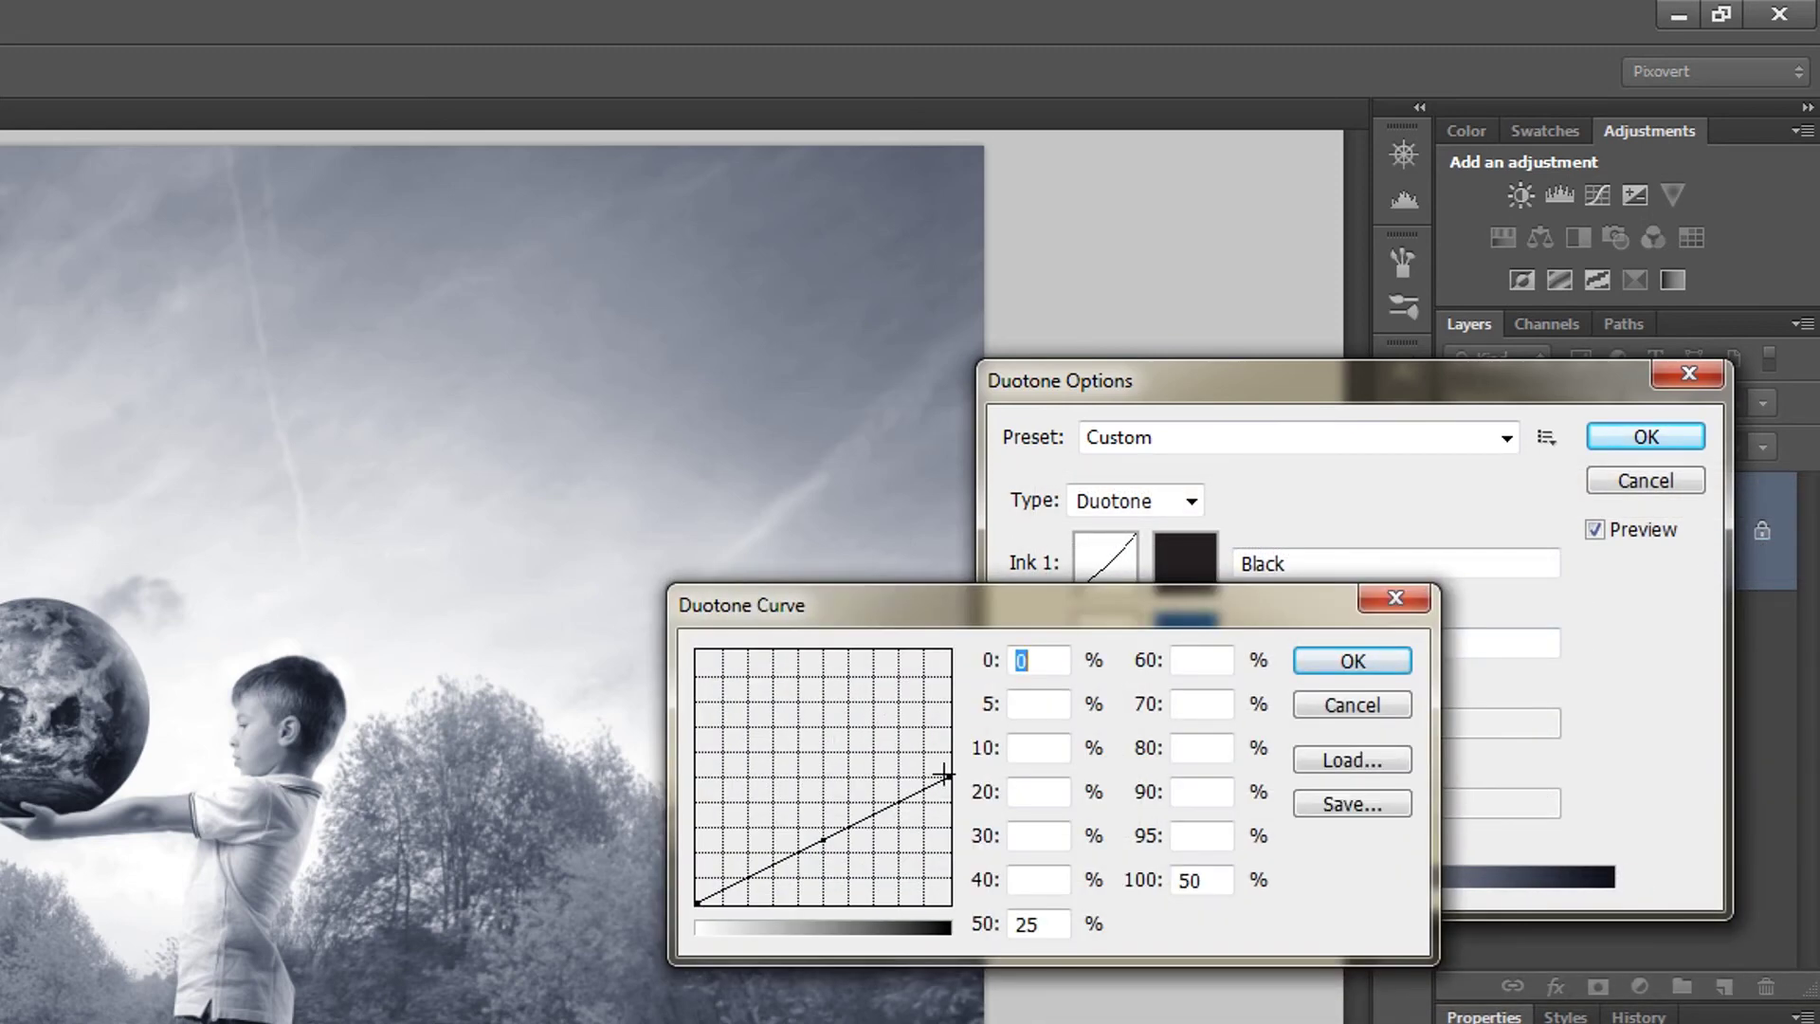
{"action": "left_click_drag", "start_coordinate": [948, 776], "coordinate": [949, 715]}
{"action": "left_click_drag", "start_coordinate": [821, 852], "coordinate": [808, 821]}
{"action": "left_click", "coordinate": [1352, 660]}
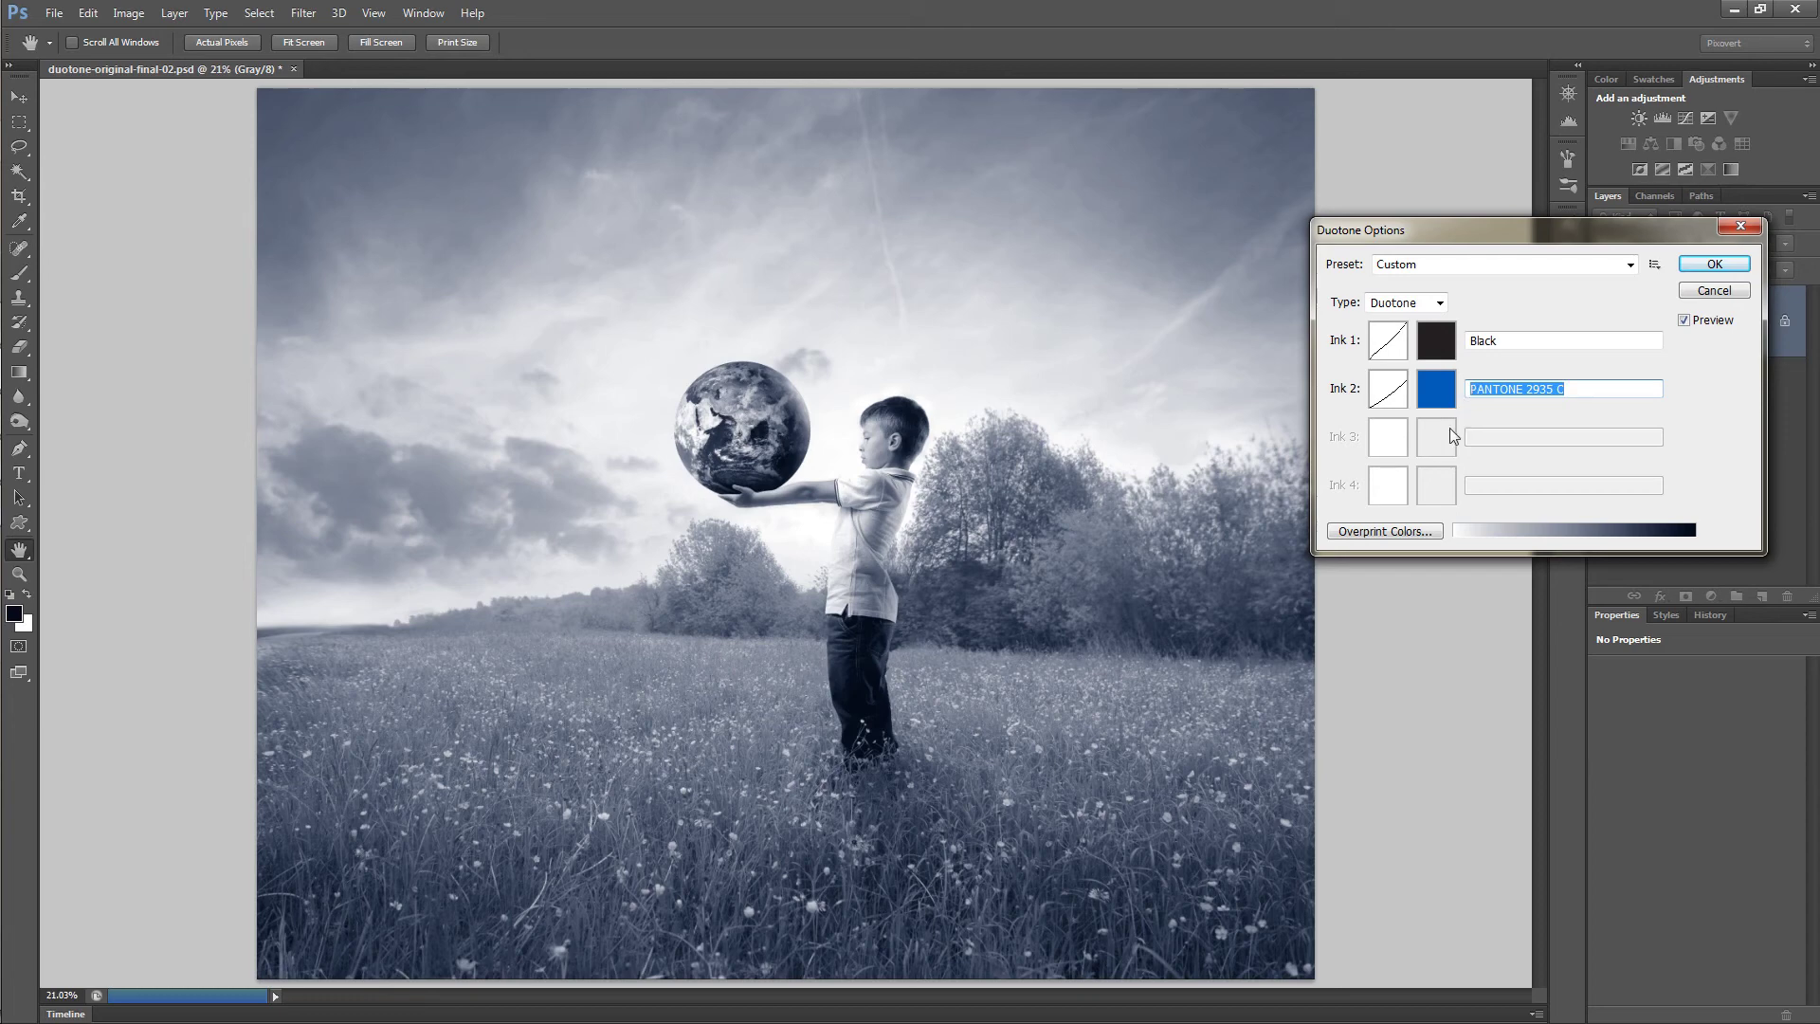
Apply the Black and PANTONE 2935 C duotone, then convert the image to RGB Color
{"action": "left_click", "coordinate": [1742, 265]}
{"action": "left_click", "coordinate": [129, 14]}
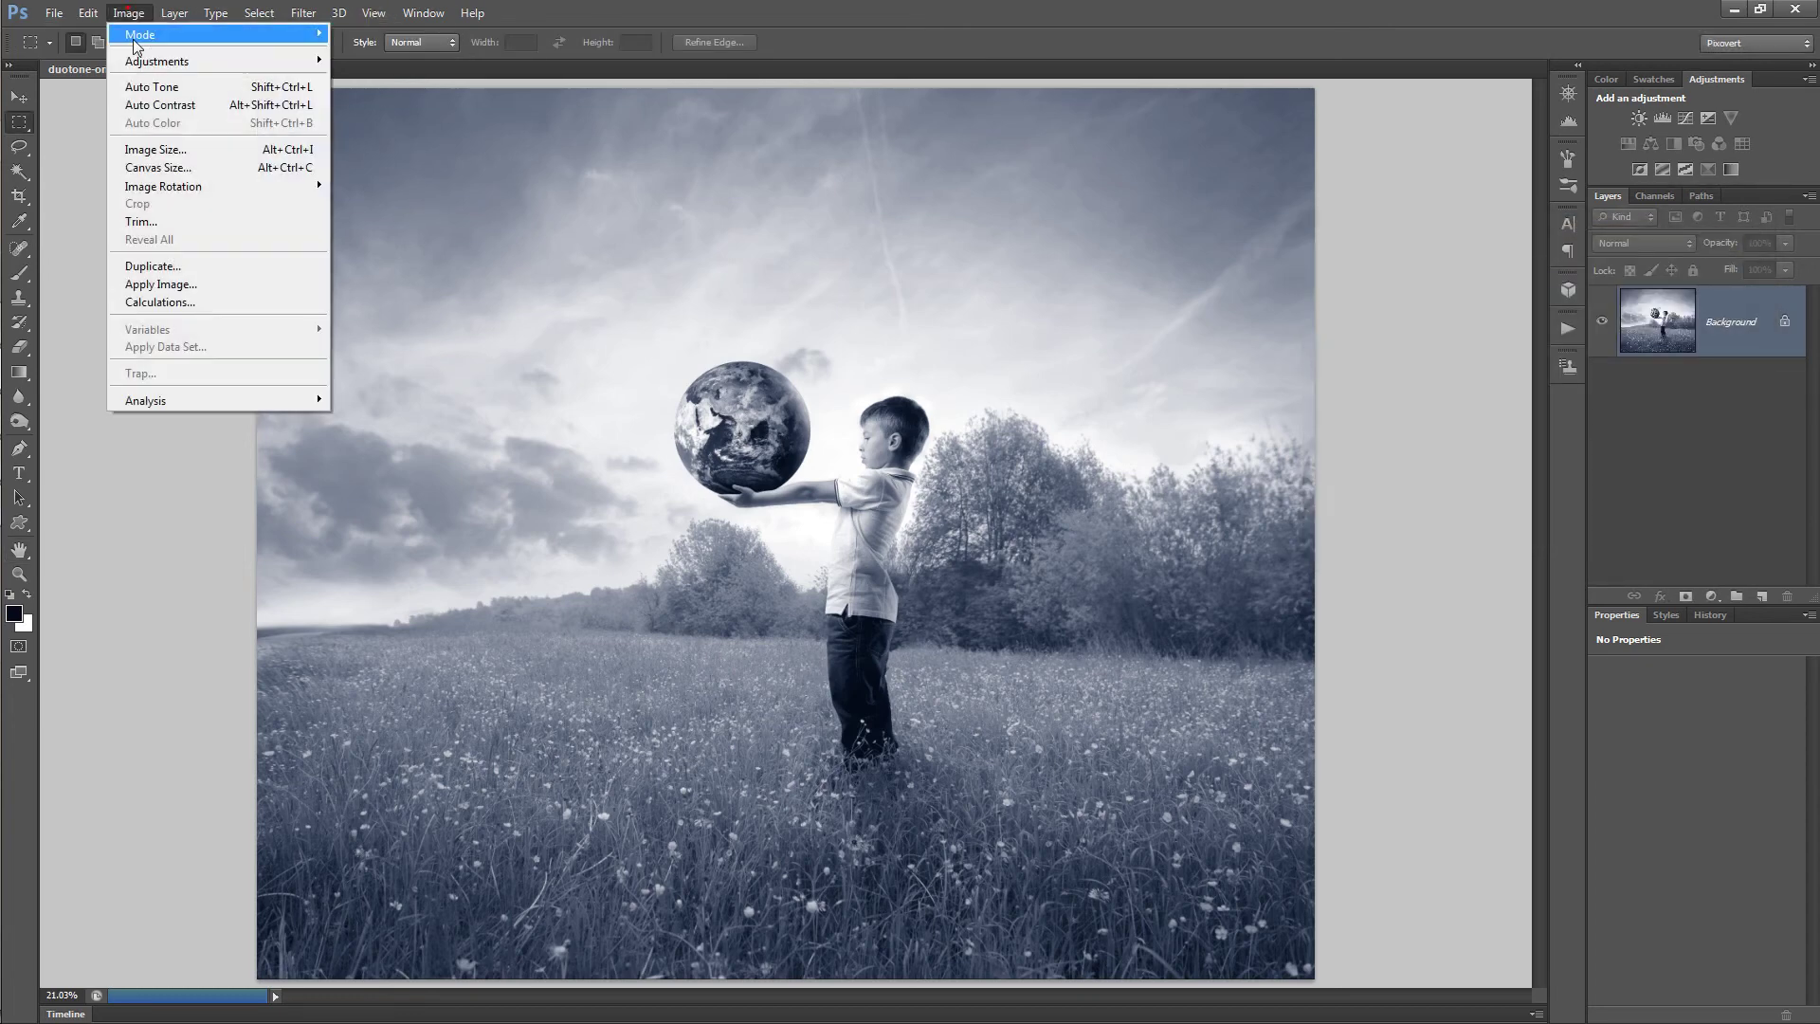
{"action": "left_click", "coordinate": [398, 106]}
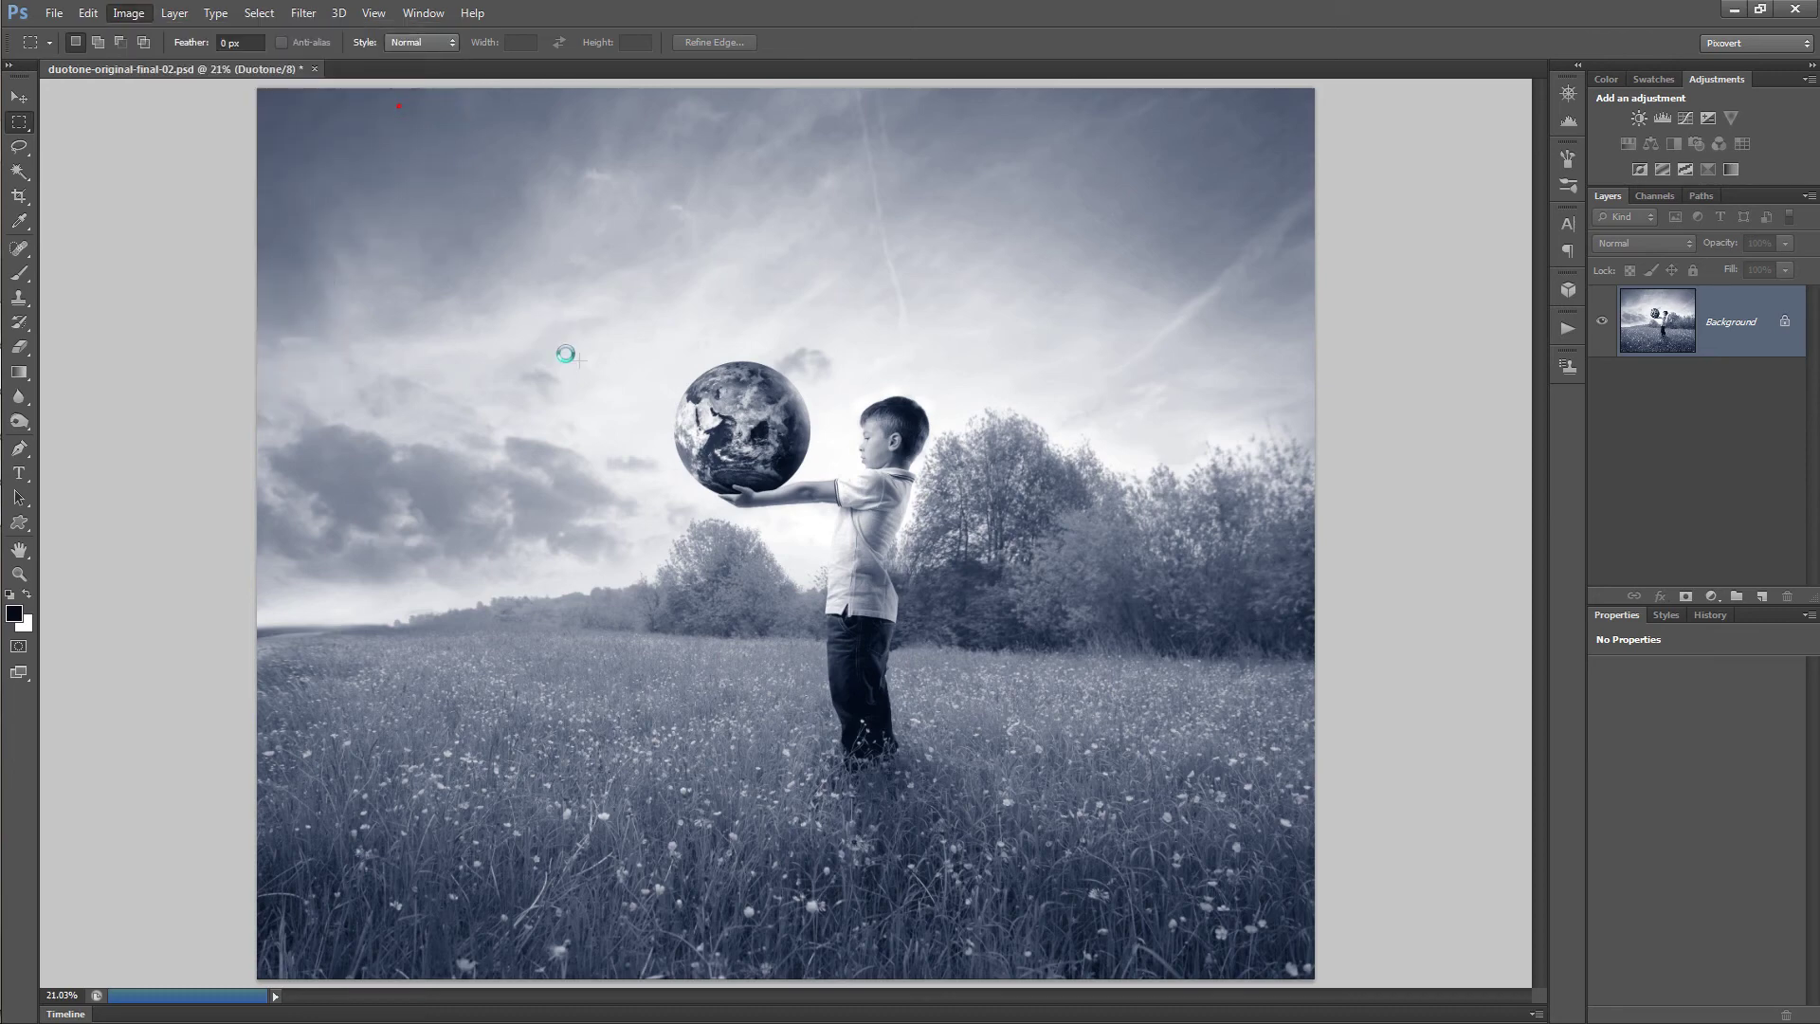